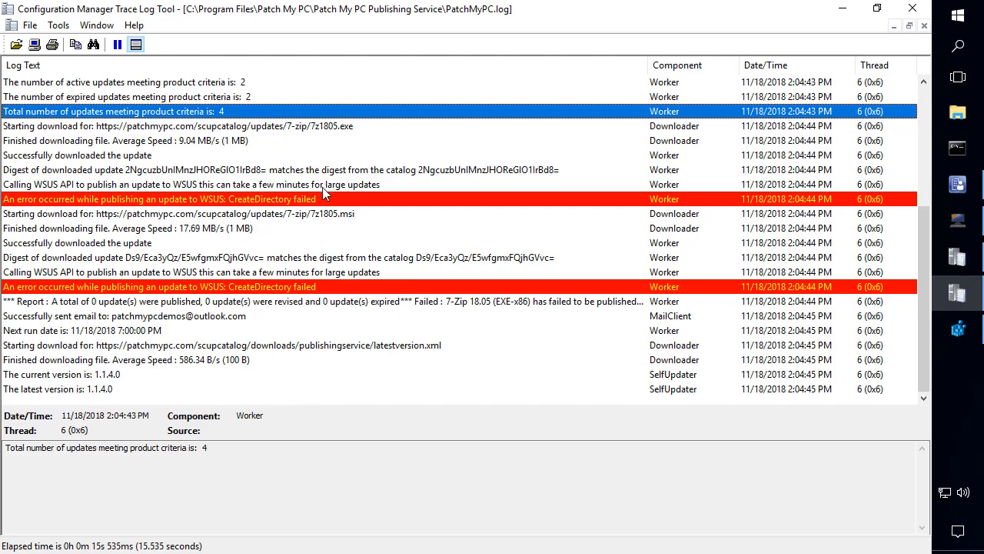
# - Select the Calling WSUS API entry, then bring the SMS_ISVUPDATES_SYNCAGENT log forward
pyautogui.click(248, 187)
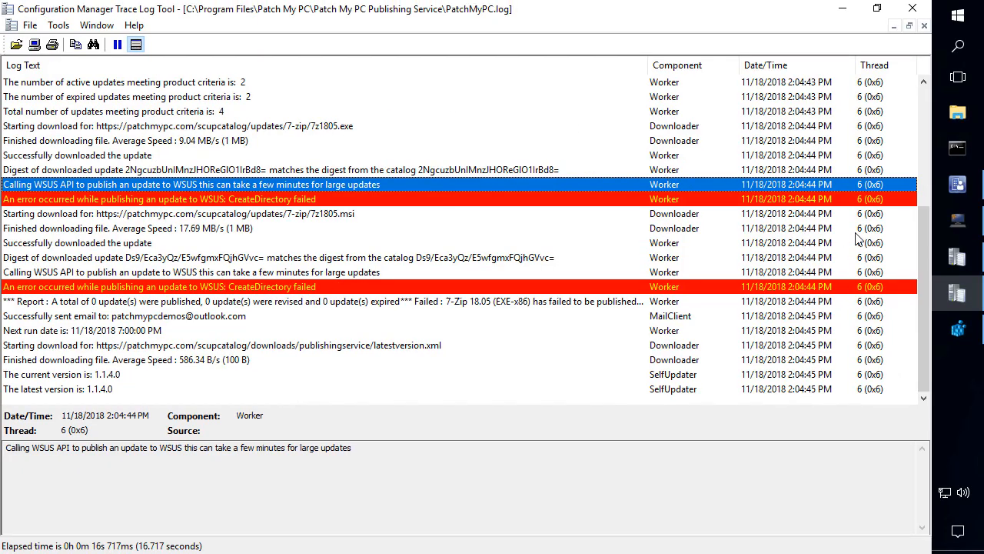
pyautogui.click(959, 258)
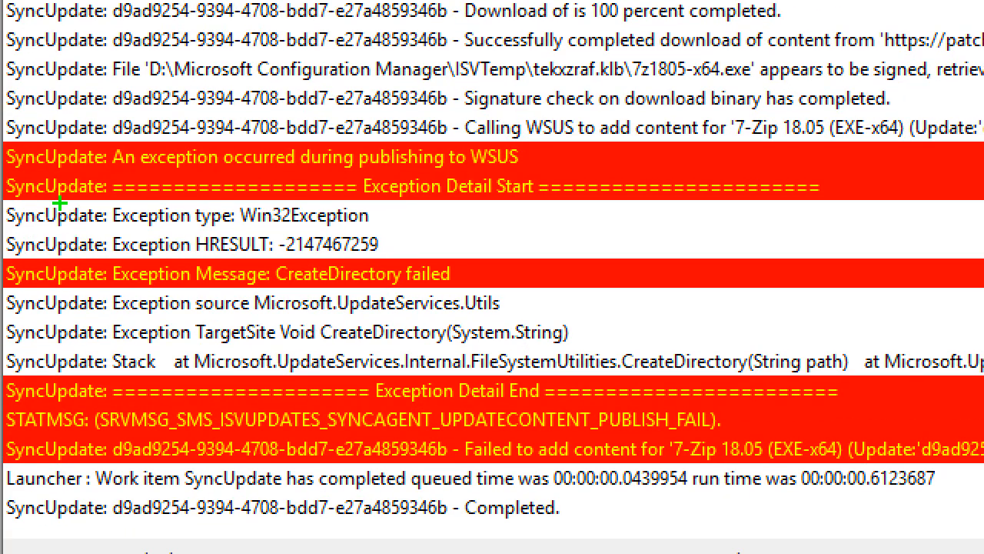
pyautogui.moveTo(3, 128)
pyautogui.mouseDown()
pyautogui.moveTo(490, 188)
pyautogui.moveTo(884, 201)
pyautogui.mouseUp()
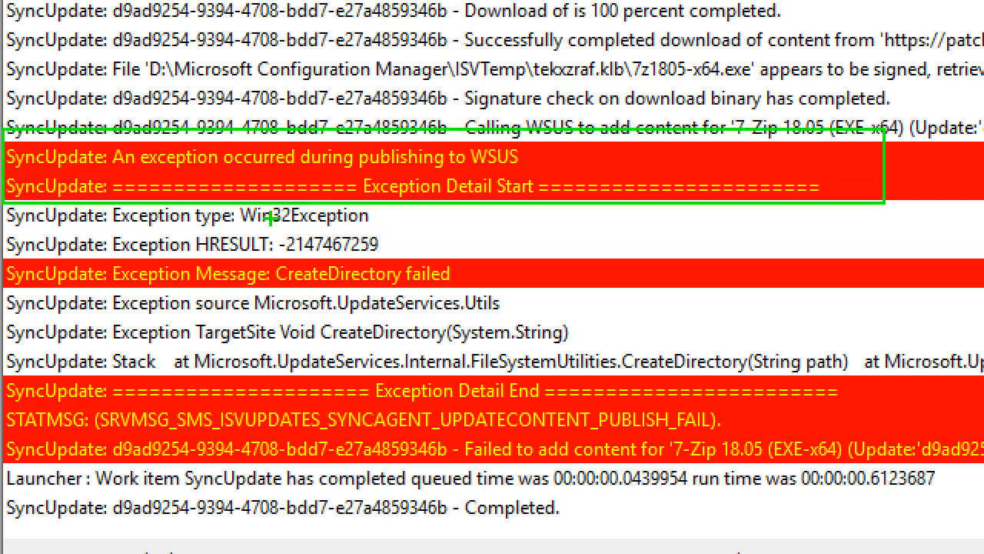
pyautogui.moveTo(264, 220); pyautogui.dragTo(518, 297)
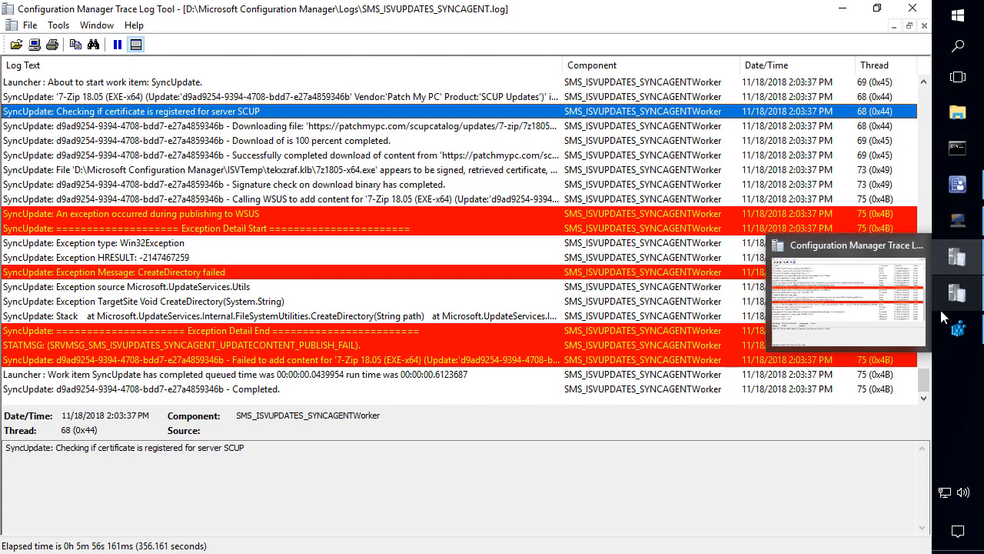
pyautogui.moveTo(957, 329)
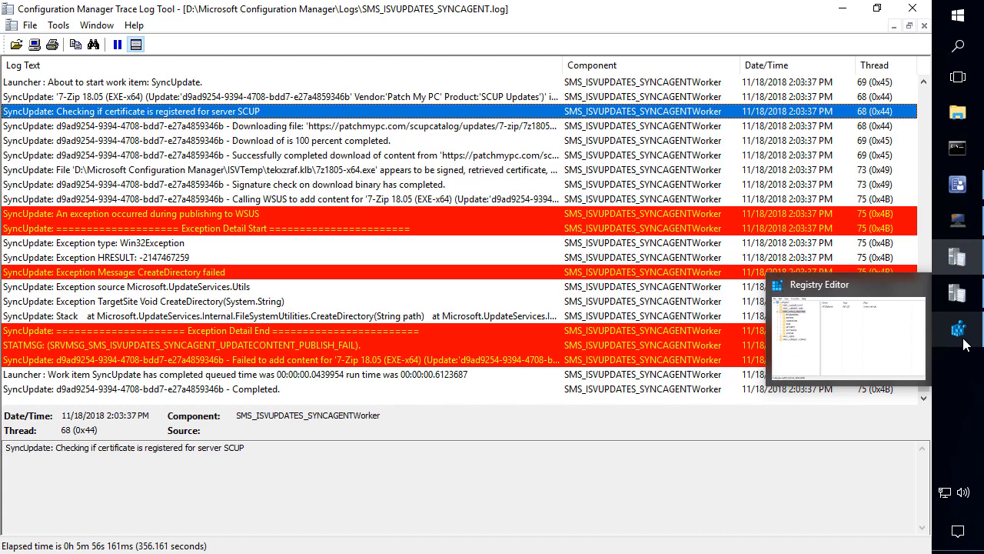
# - Navigate regedit to HKLM\SOFTWARE\Microsoft\Update Services\Server\Setup and select ContentDir (J:\WSUS)
pyautogui.click(959, 330)
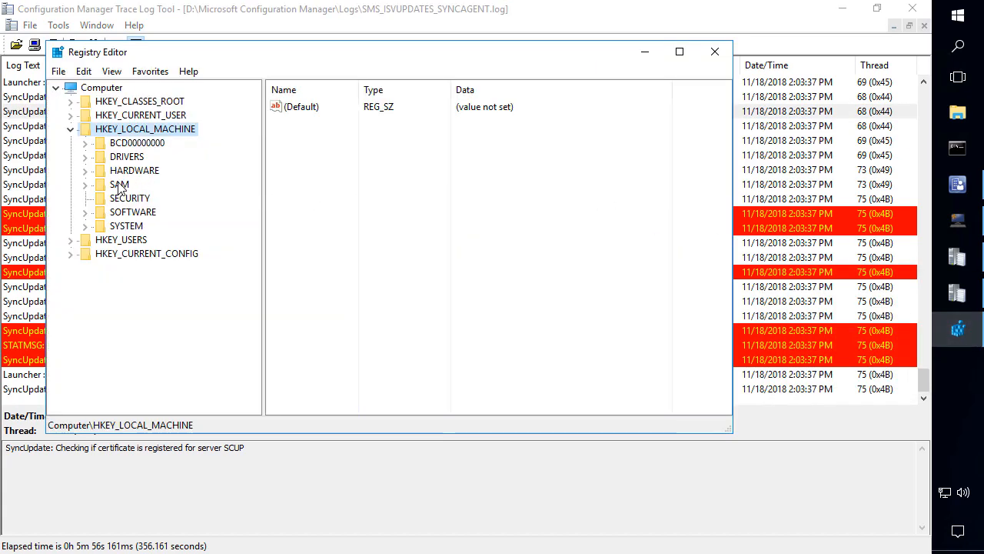
pyautogui.doubleClick(133, 212)
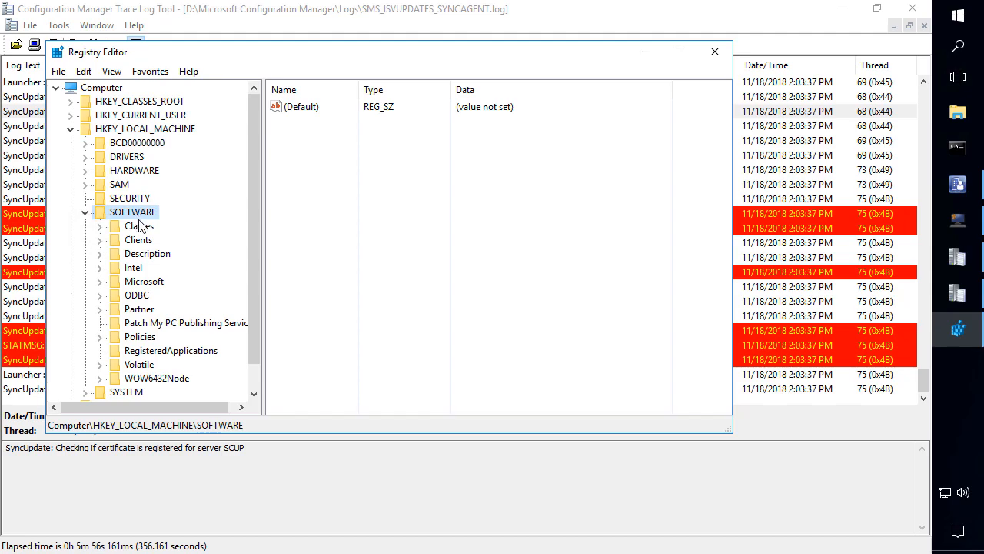
pyautogui.scroll(-1, 141, 225)
pyautogui.doubleClick(146, 254)
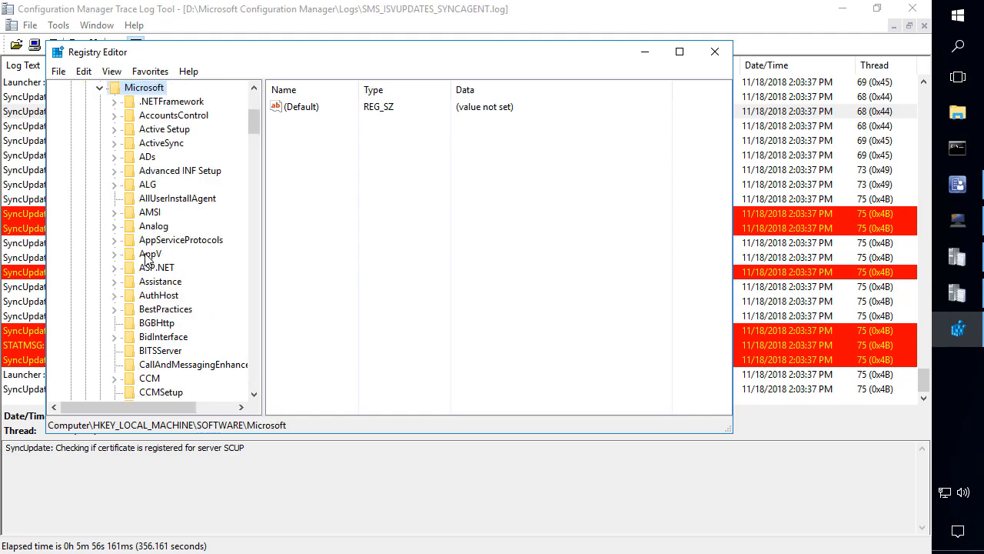
pyautogui.write('upd')
pyautogui.press('Right')
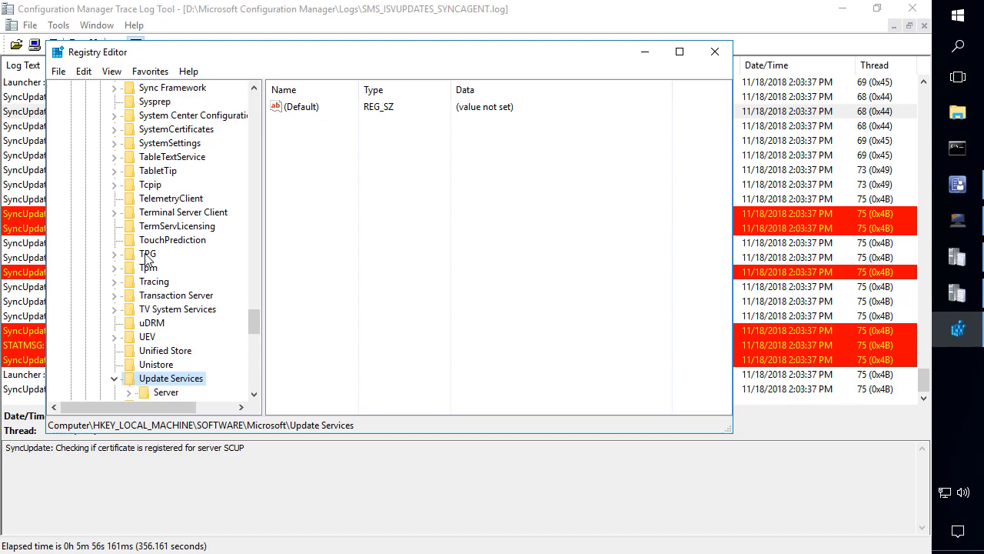
pyautogui.press('Down')
pyautogui.press('Right')
pyautogui.press('Right')
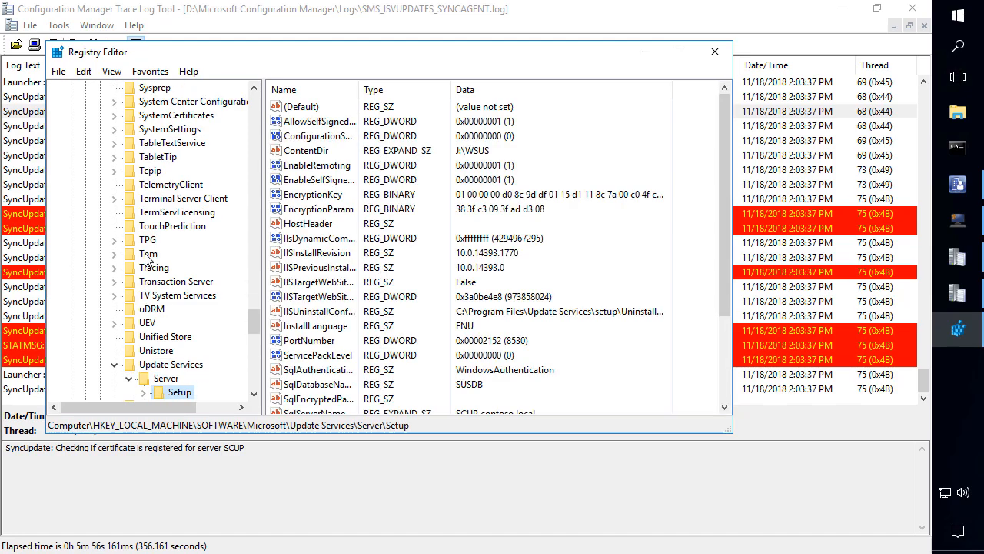
pyautogui.click(306, 151)
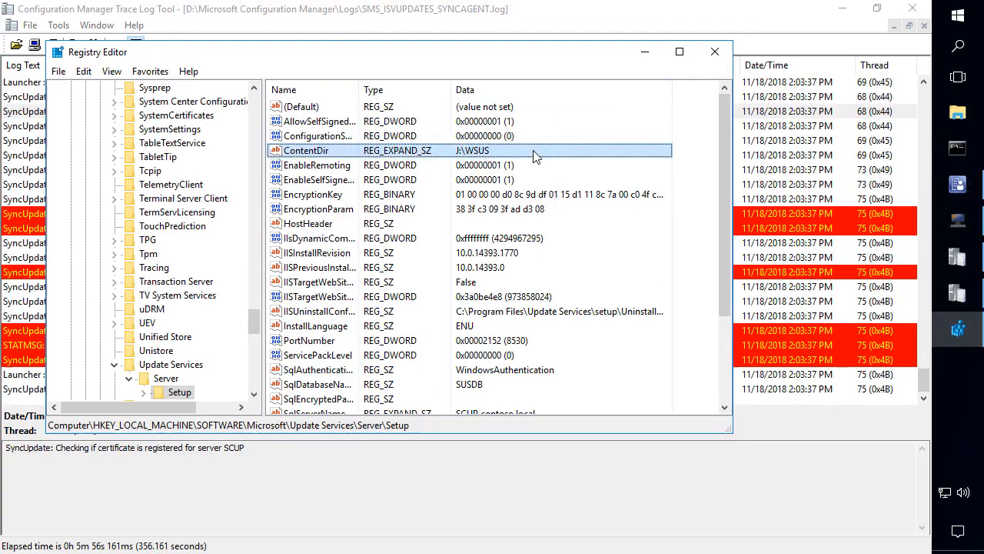
# - Bring up File Explorer on This PC
pyautogui.click(958, 113)
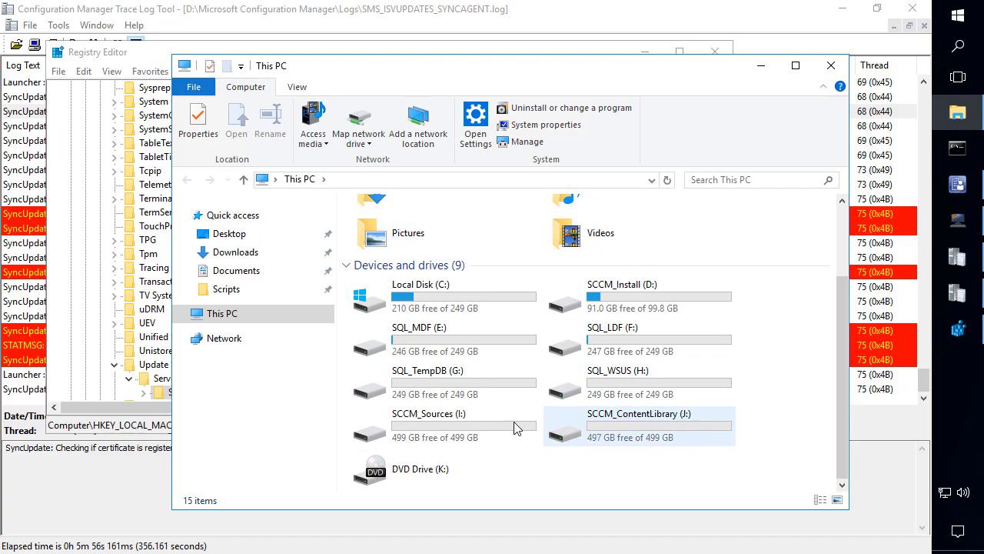
# - Browse into J:\WSUS on SCCM_ContentLibrary, revealing UpdateServicesPackages and WsusContent
pyautogui.doubleClick(600, 421)
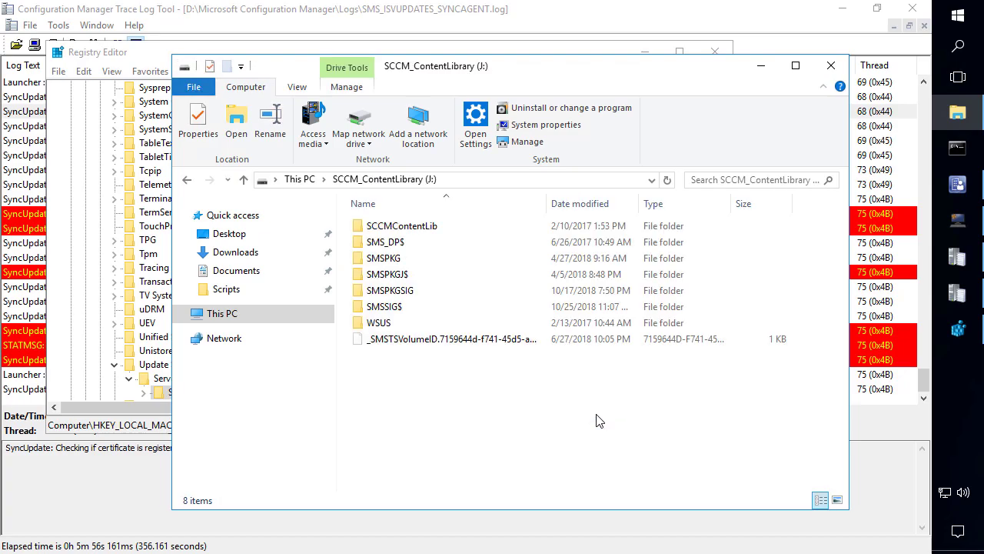
pyautogui.doubleClick(379, 322)
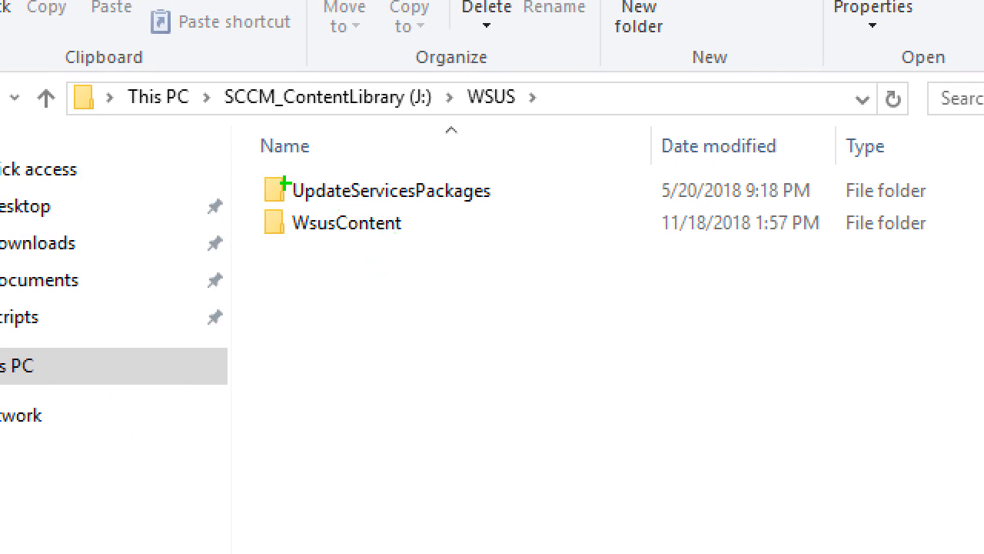
pyautogui.moveTo(238, 161)
pyautogui.mouseDown()
pyautogui.moveTo(506, 196)
pyautogui.moveTo(525, 208)
pyautogui.moveTo(527, 247)
pyautogui.mouseUp()
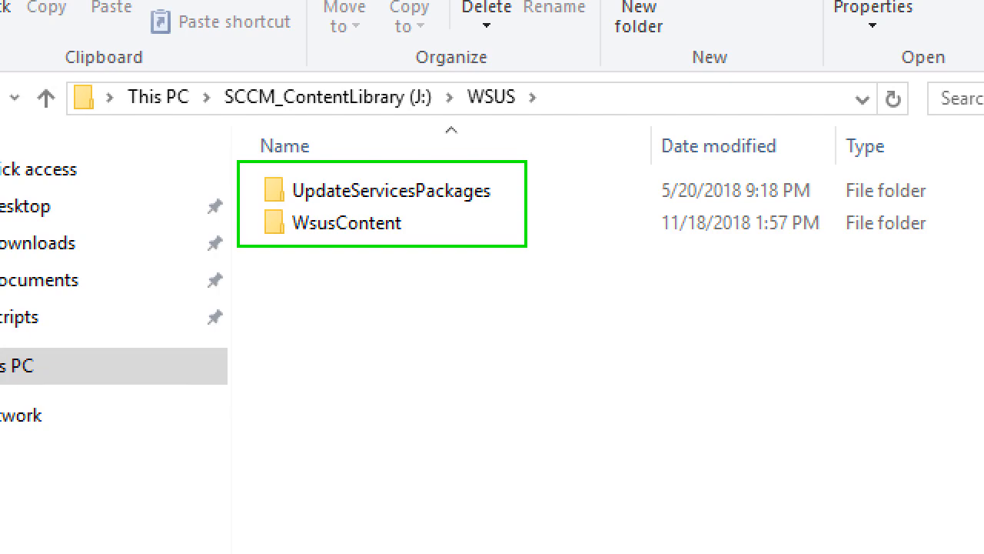
pyautogui.press('Escape')
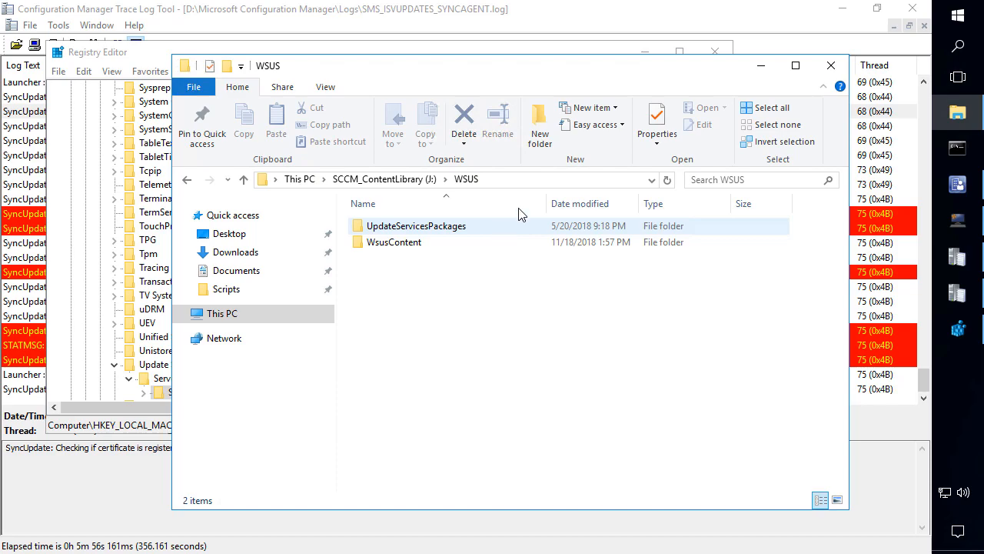
# - Launch Computer Management from Start search and widen its tree pane
pyautogui.click(958, 16)
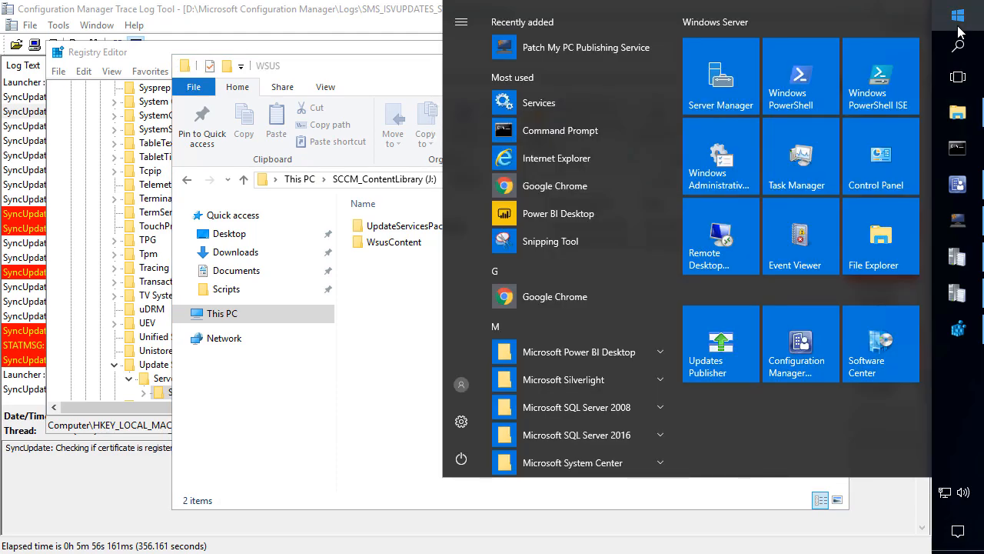
pyautogui.write('comput')
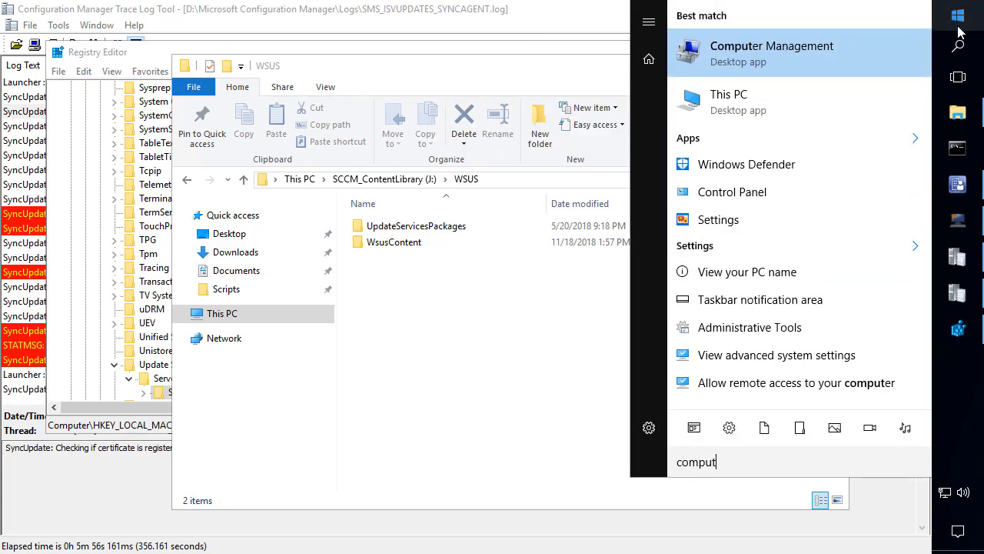
pyautogui.press('Return')
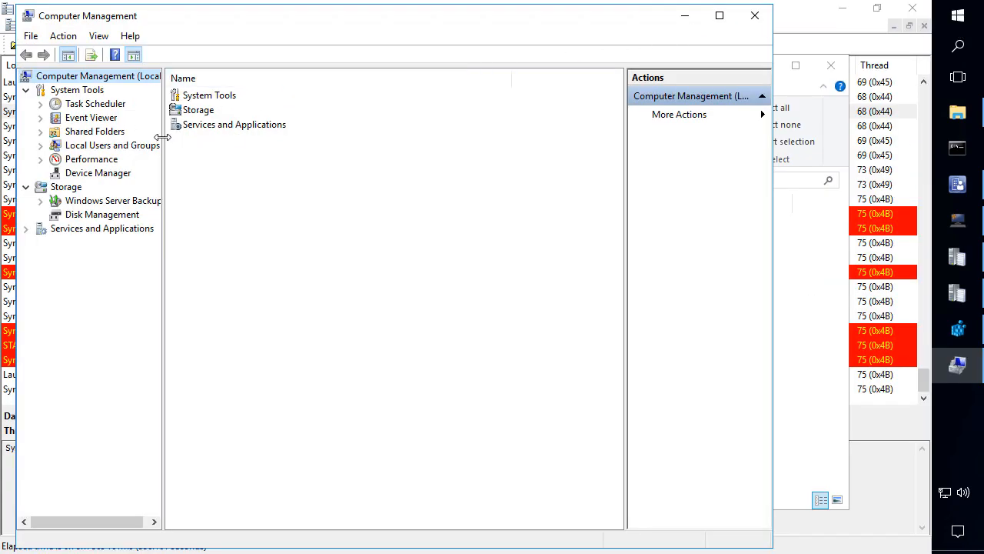
pyautogui.moveTo(163, 135); pyautogui.dragTo(201, 135)
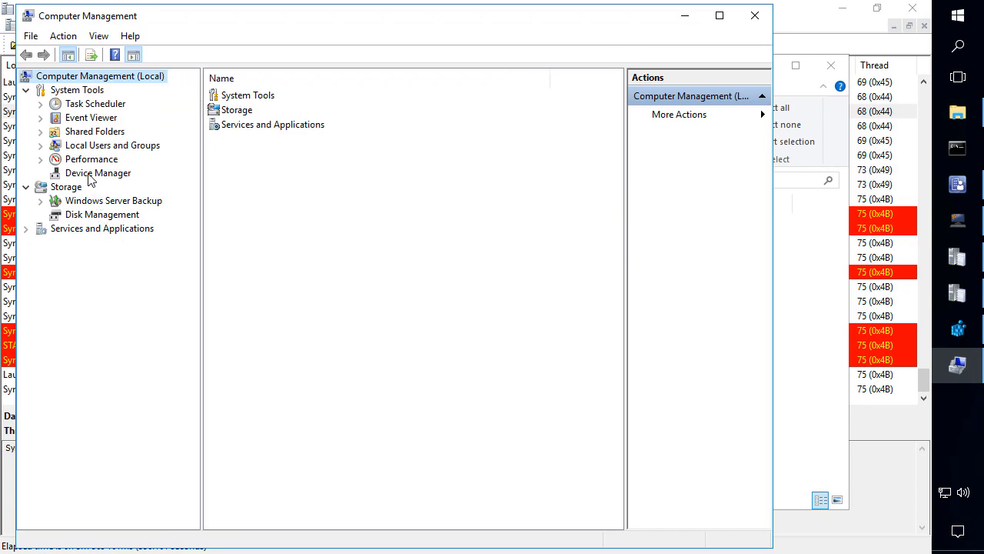
# - Show System Tools > Shared Folders > Shares, autosized and maximized, where WsusContent is shared
pyautogui.doubleClick(94, 131)
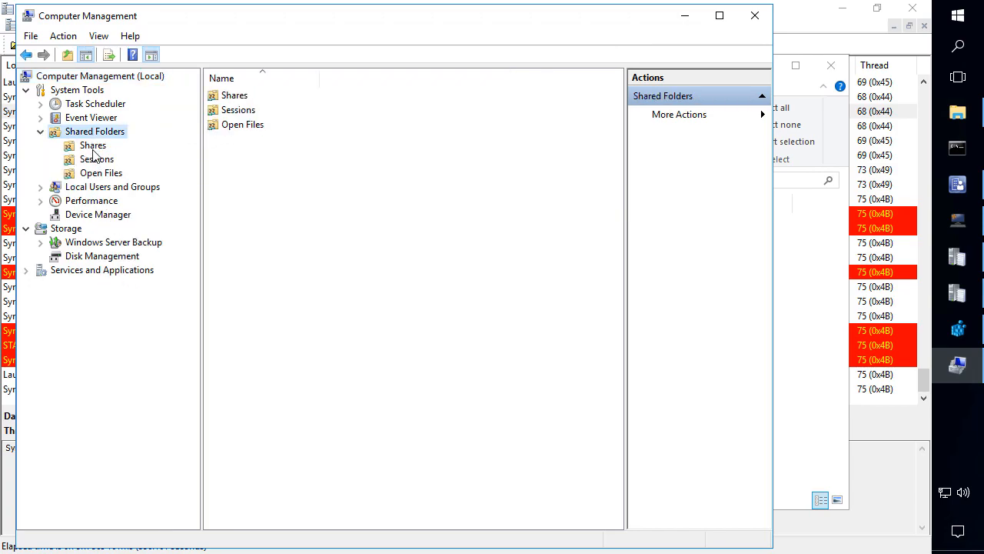
pyautogui.click(93, 146)
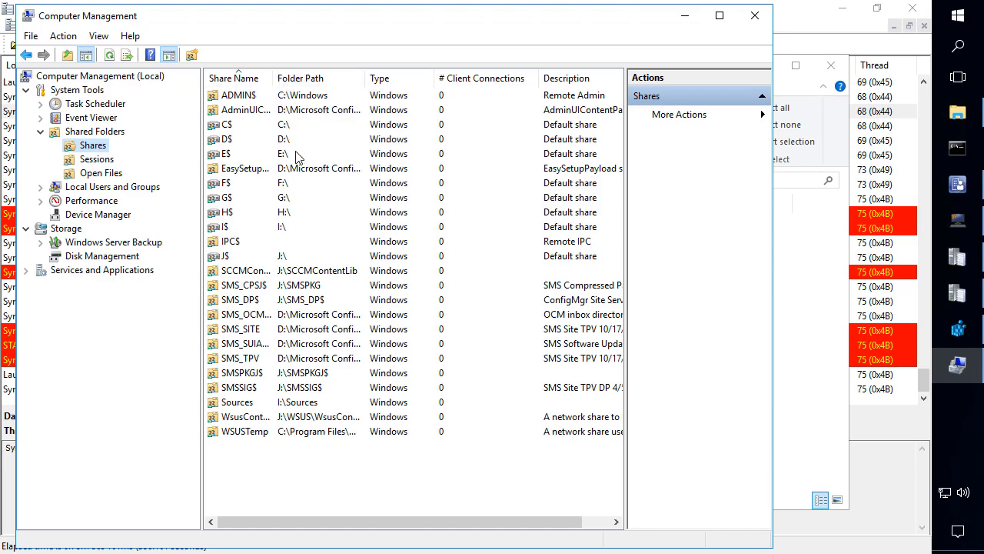
pyautogui.hotkey('ctrl', '+')
pyautogui.click(720, 16)
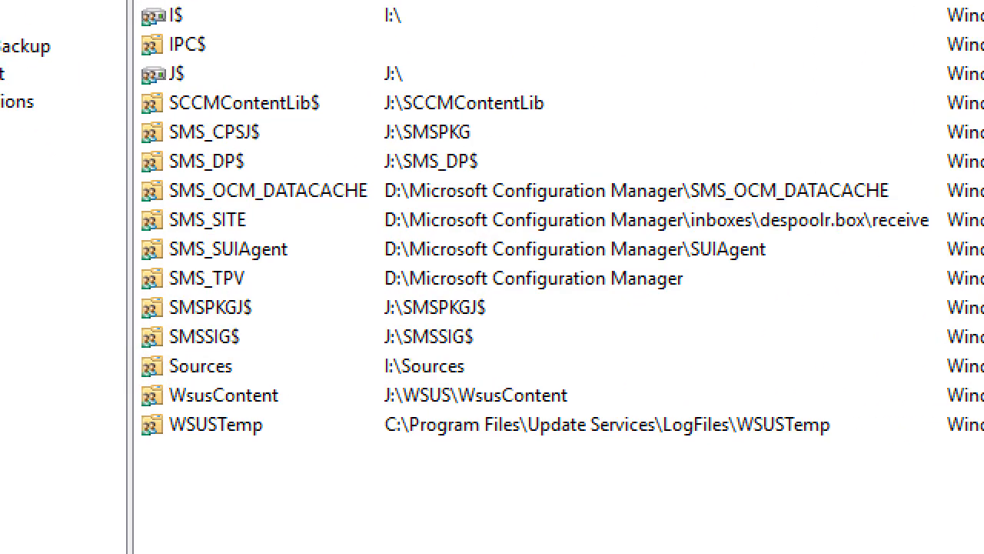
pyautogui.moveTo(134, 378); pyautogui.dragTo(312, 408)
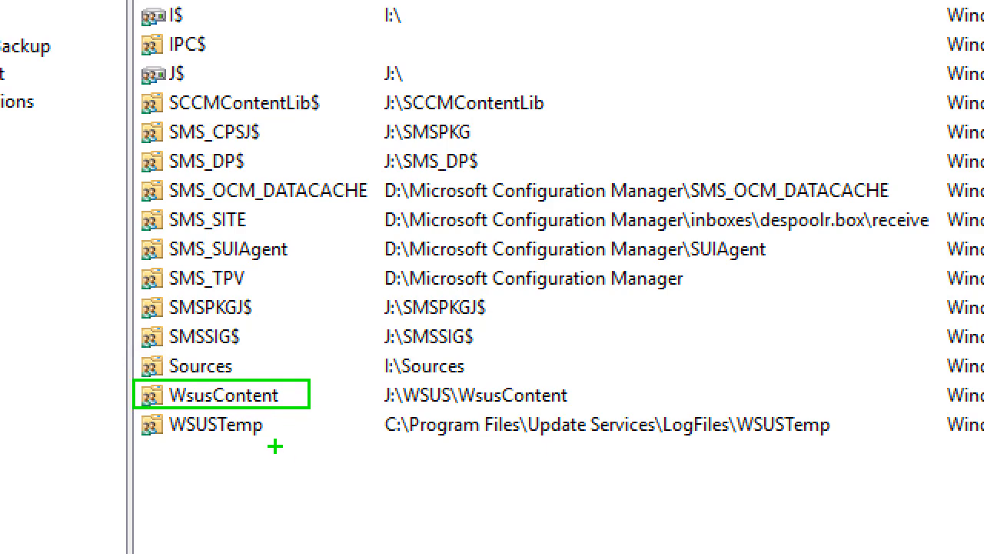
pyautogui.moveTo(268, 434); pyautogui.dragTo(130, 409)
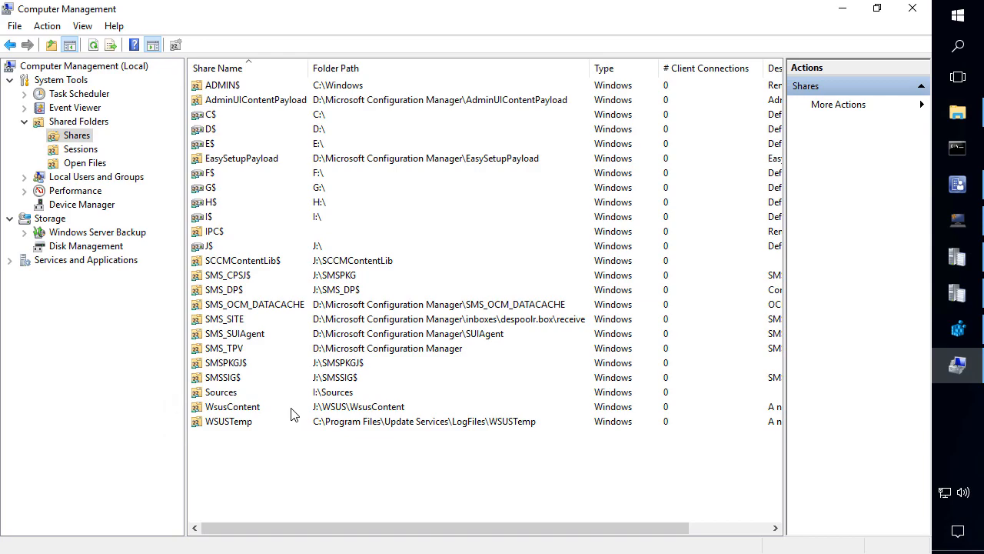
# - Return to J:\WSUS in File Explorer after a look inside UpdateServicesPackages
pyautogui.click(958, 113)
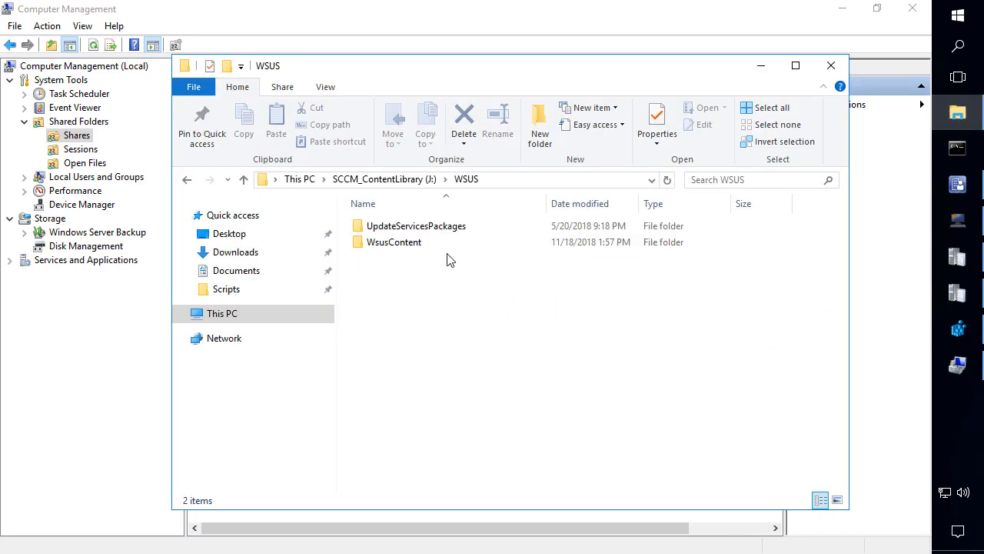
pyautogui.doubleClick(416, 225)
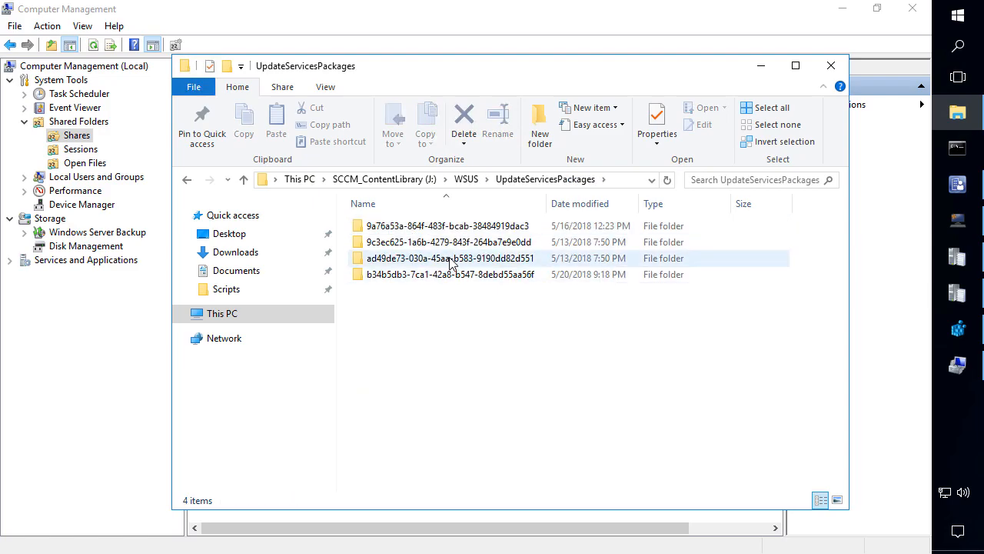
pyautogui.press('BackSpace')
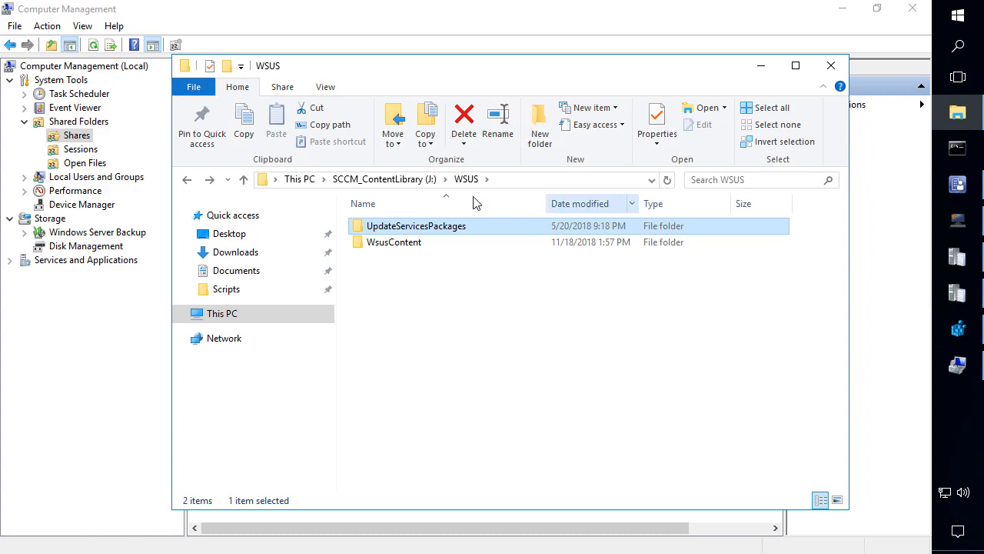
# - Share UpdateServicesPackages via Advanced Sharing as \\SCUP\UpdateServicesPackages and close its properties
pyautogui.rightClick(413, 231)
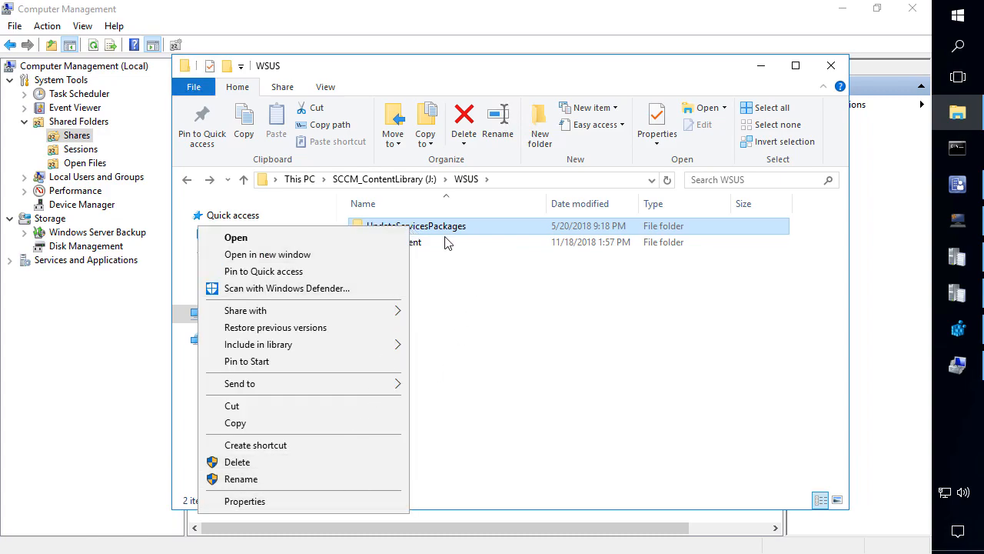
pyautogui.click(302, 501)
pyautogui.click(478, 214)
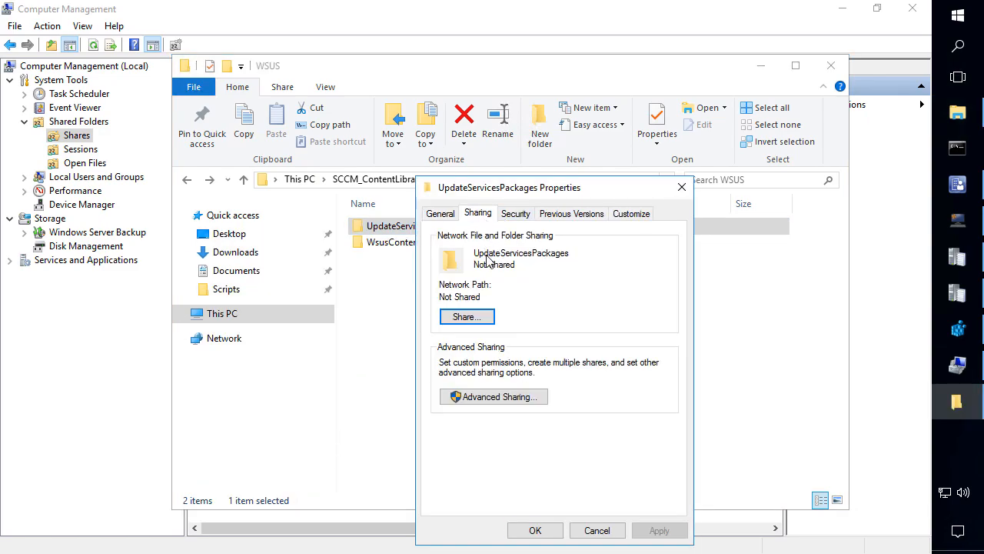
pyautogui.click(496, 396)
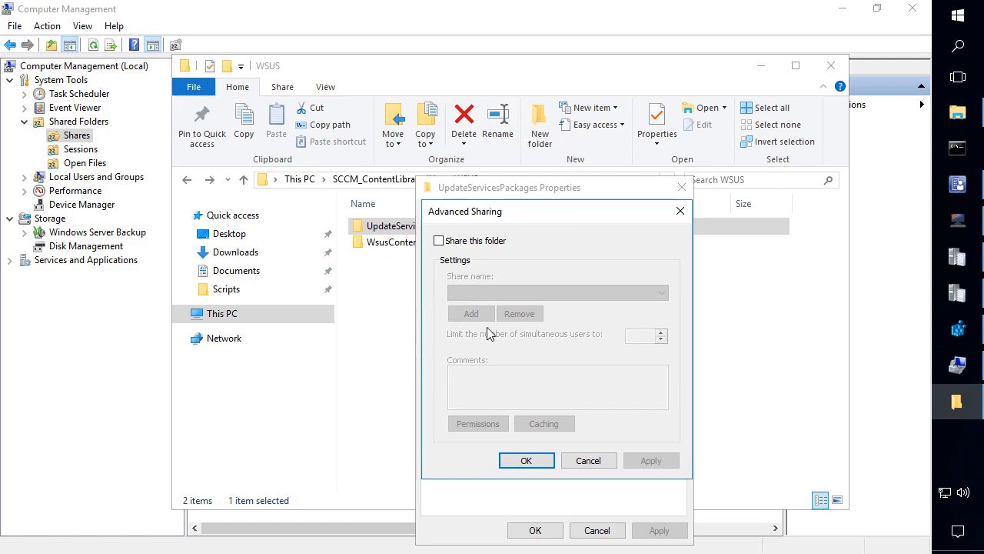
pyautogui.click(439, 241)
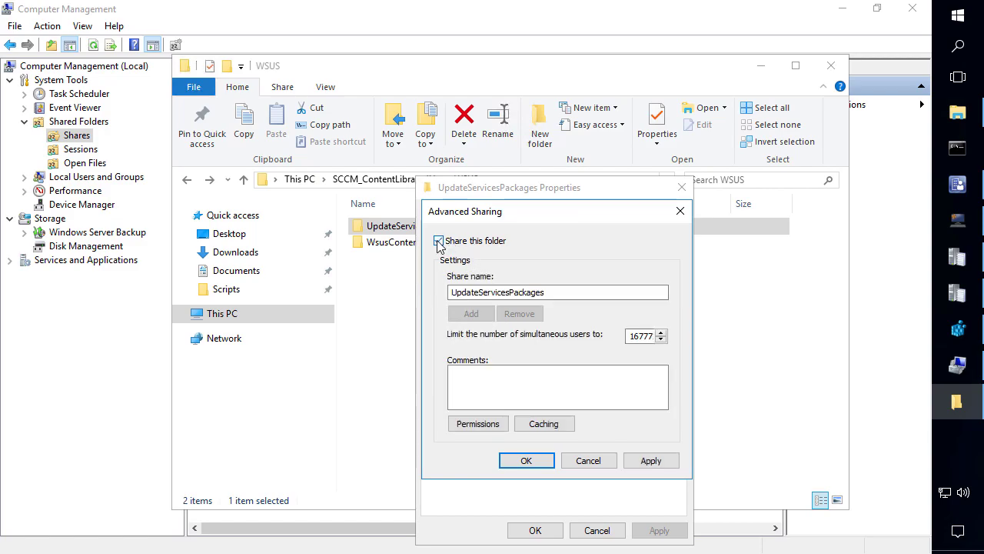
pyautogui.click(528, 460)
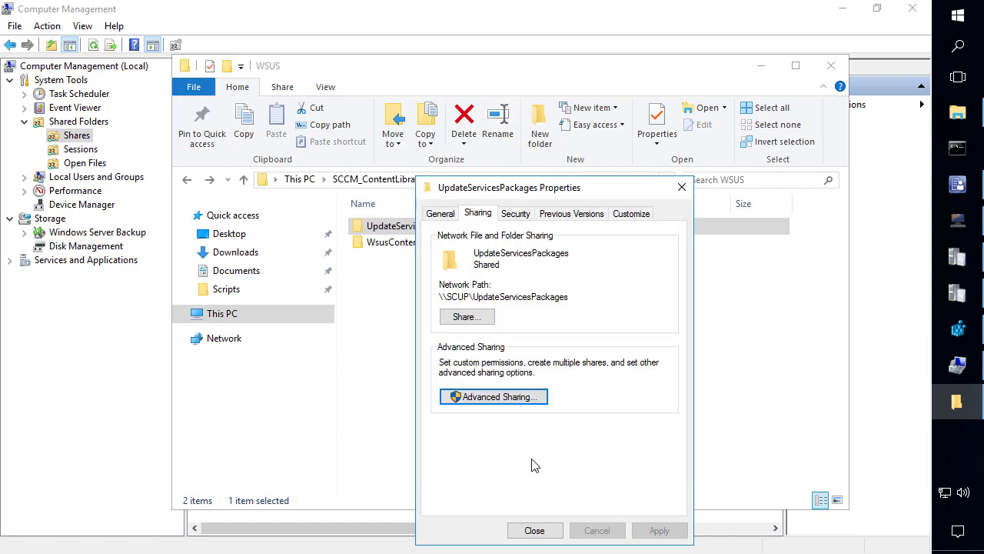
pyautogui.click(535, 531)
# - Close File Explorer, refresh the Shares list and select the new UpdateServicesPackages share
pyautogui.hotkey('alt', 'F4')
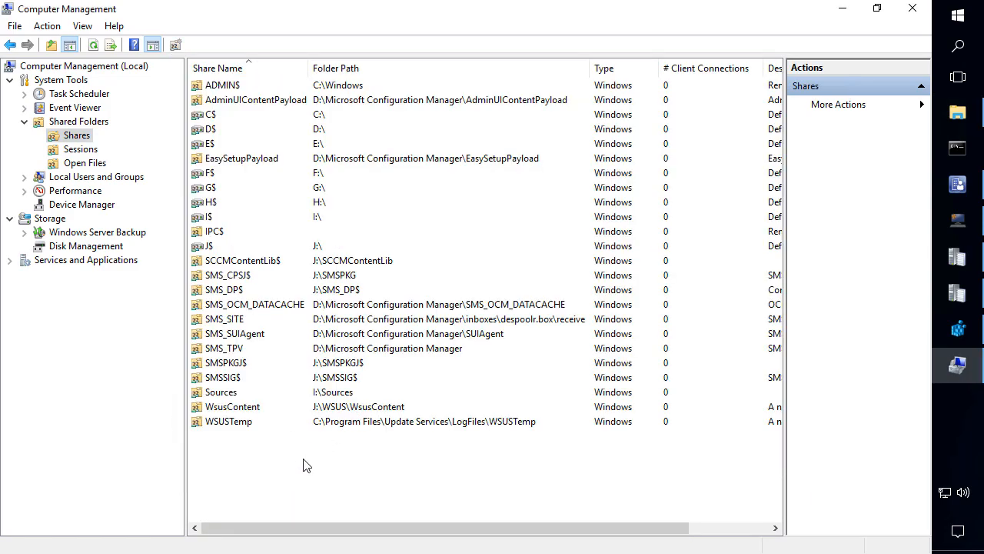
pyautogui.rightClick(305, 291)
pyautogui.click(345, 347)
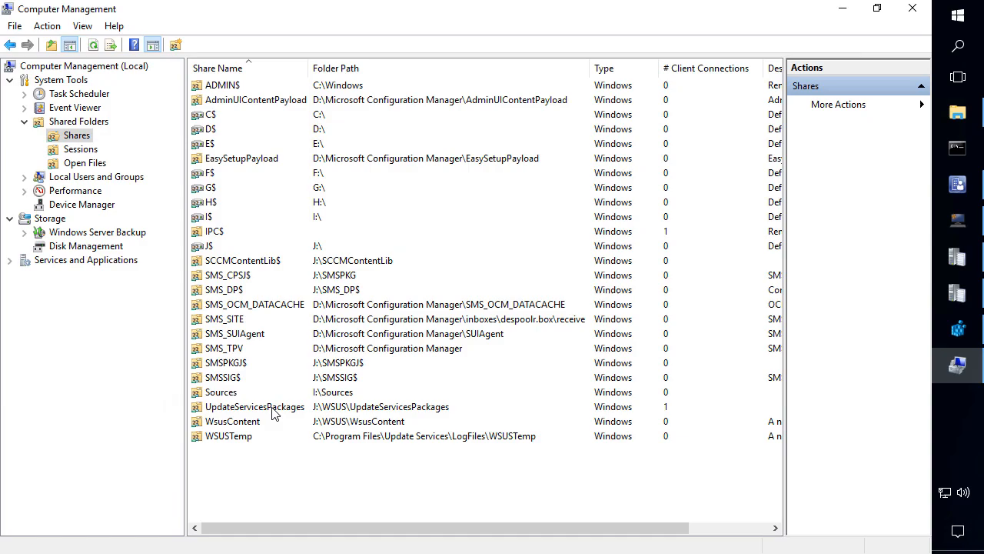
pyautogui.click(255, 407)
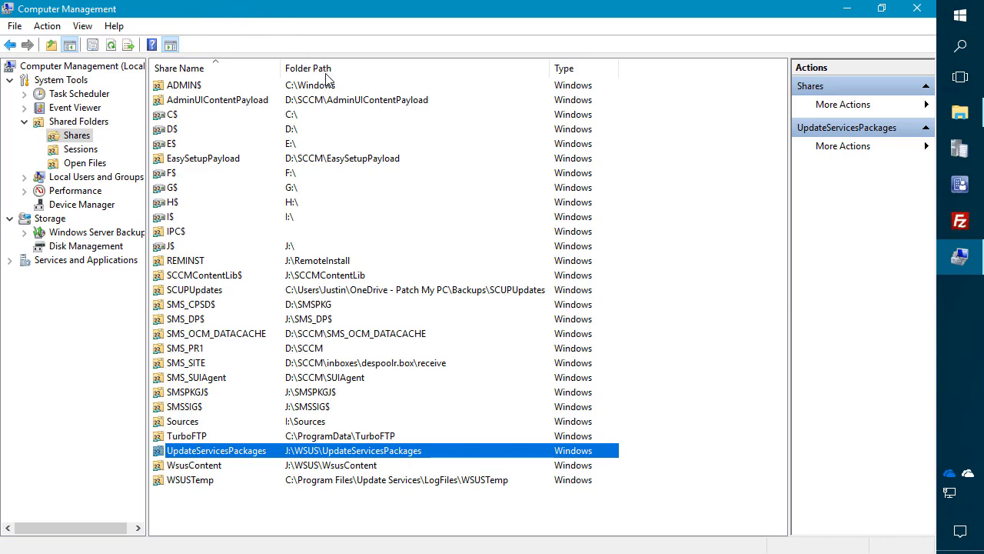
# - Inspect the share permissions of NETWORK SERVICE, WSUS Administrators and Administrators on UpdateServicesPackages
pyautogui.doubleClick(230, 455)
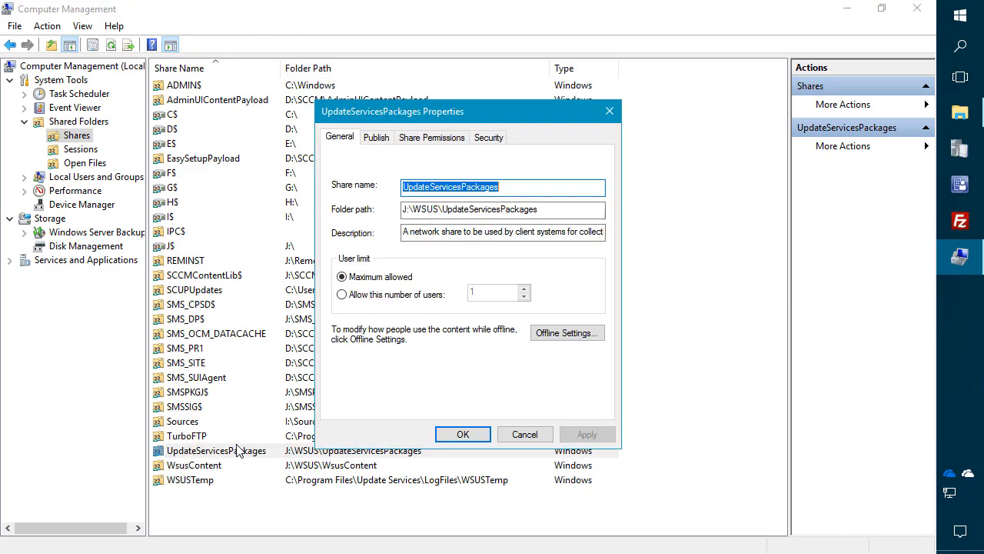
pyautogui.click(422, 139)
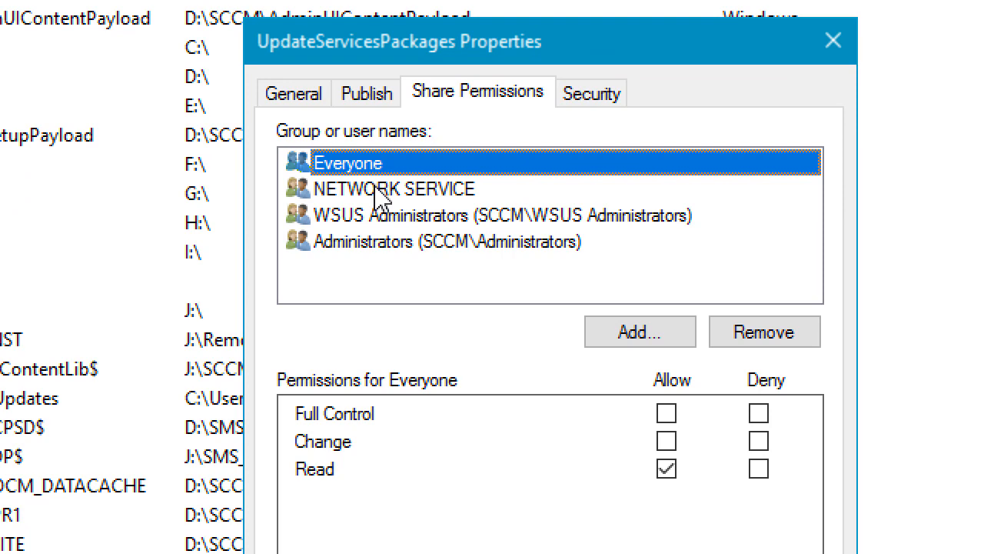
pyautogui.click(376, 191)
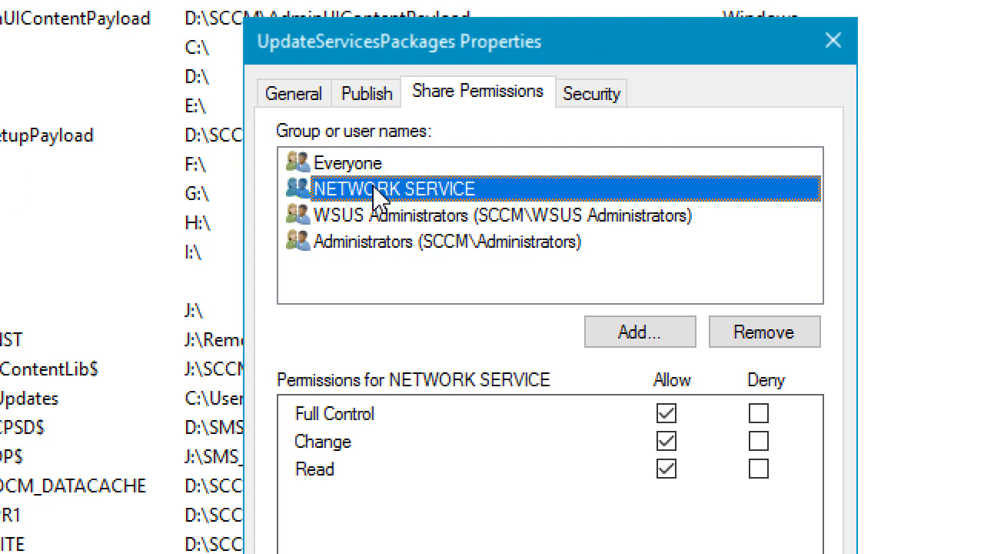
pyautogui.click(393, 217)
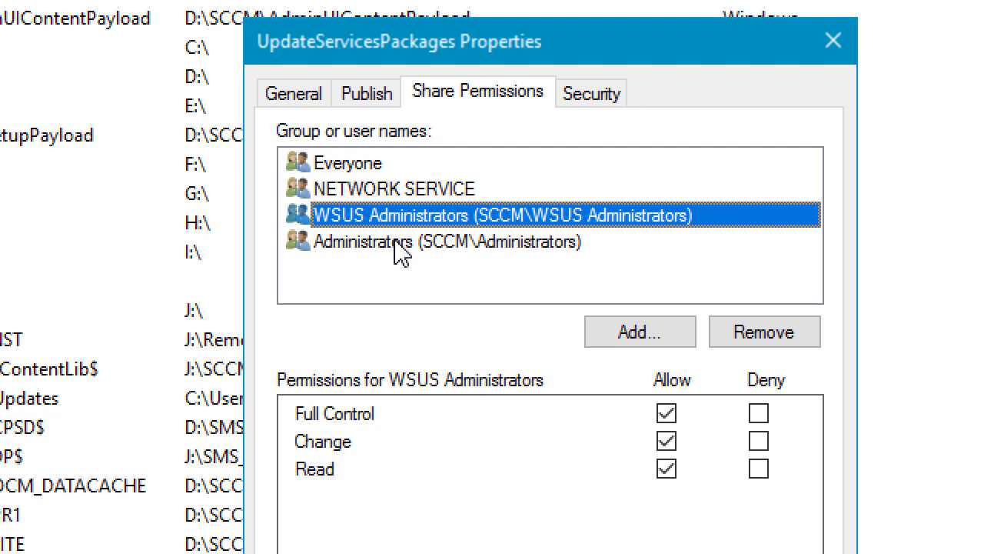
pyautogui.click(400, 244)
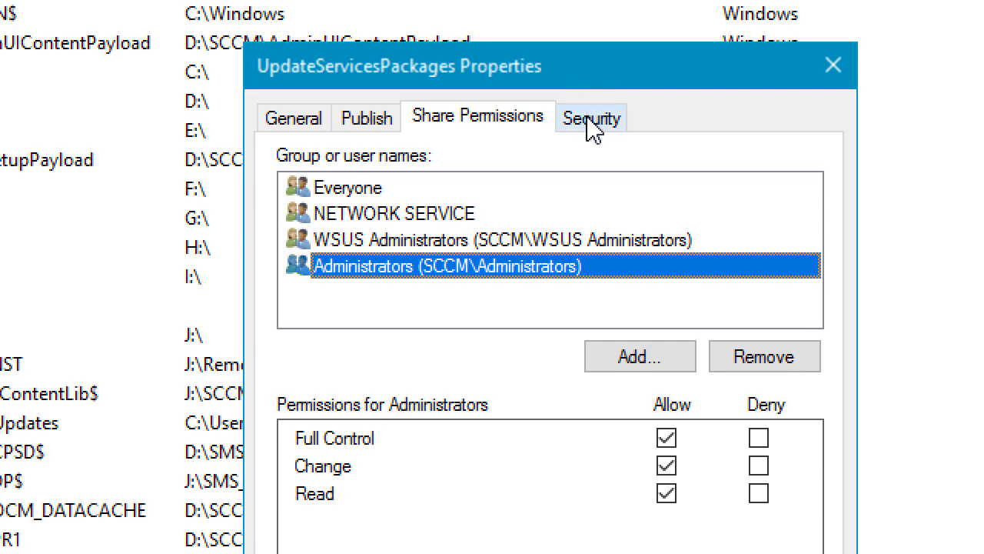
# - Step through the NTFS permissions of SYSTEM, NETWORK SERVICE, WSUS Administrators, Administrators and Users
pyautogui.click(592, 117)
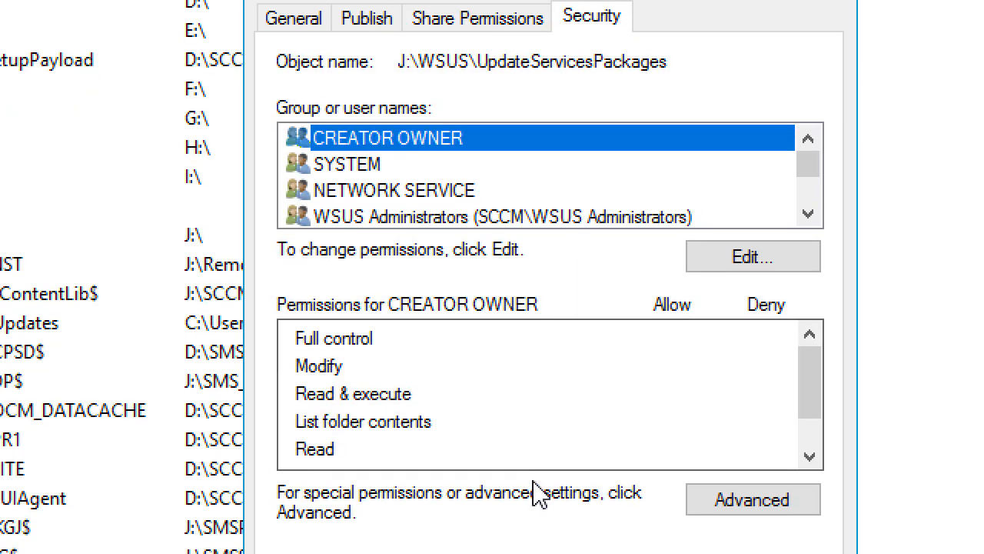
pyautogui.press('Down')
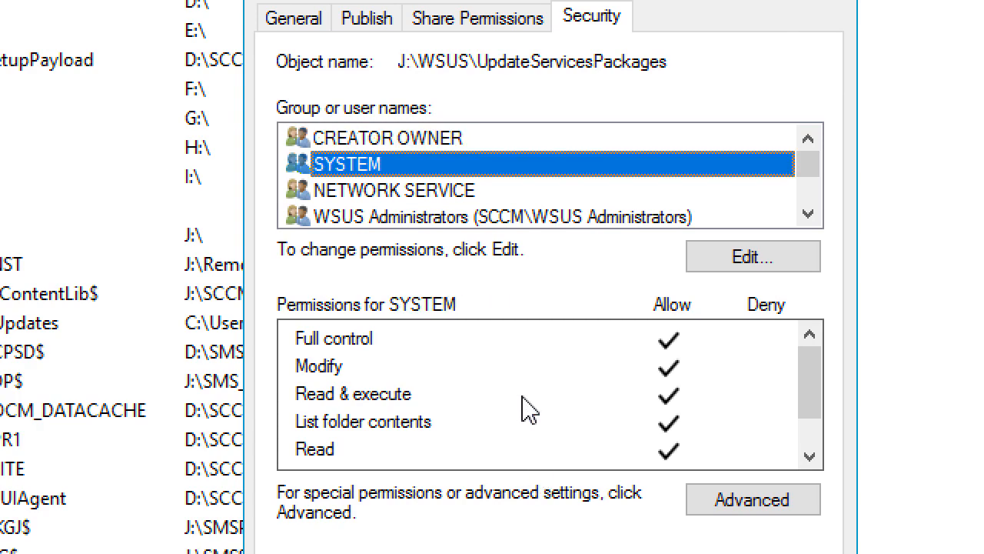
pyautogui.press('Down')
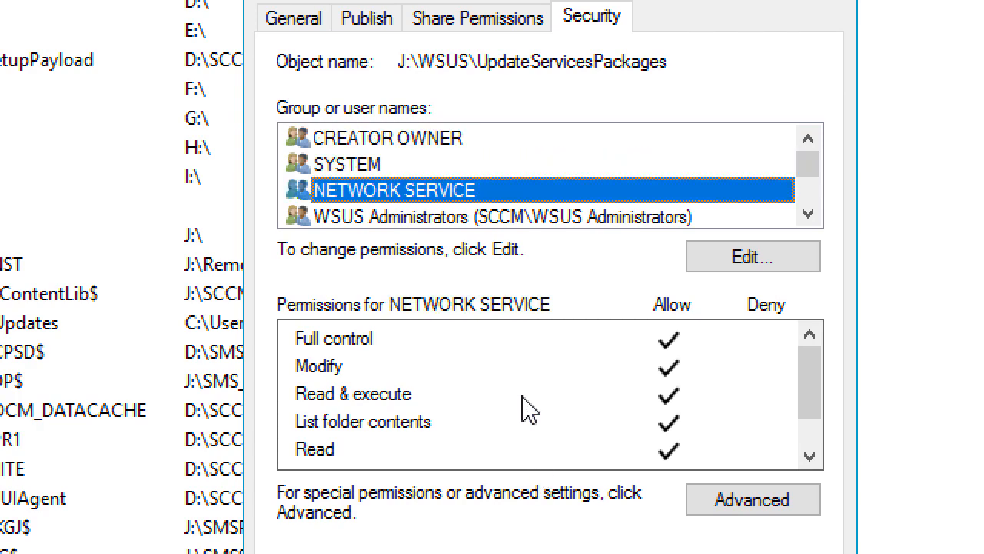
pyautogui.press('Down')
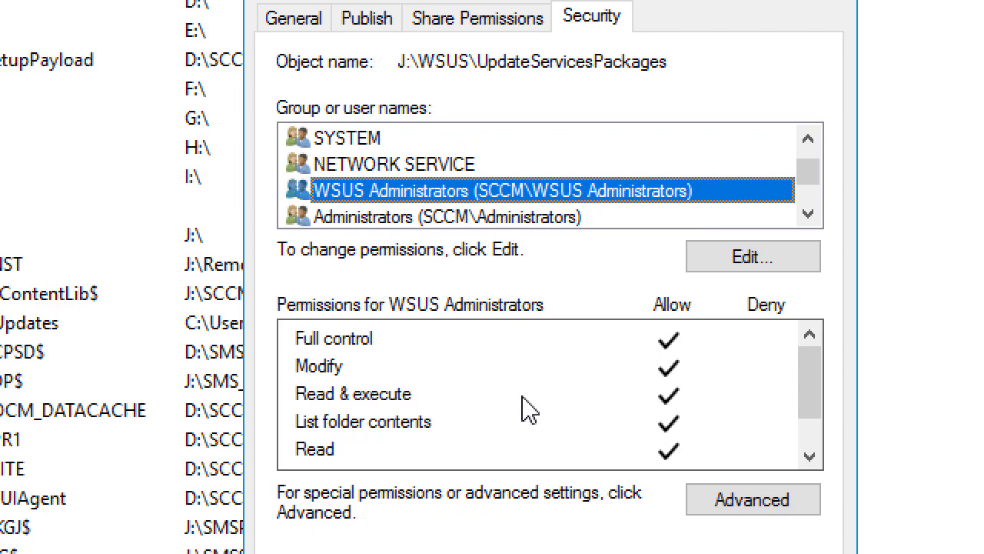
pyautogui.press('Down')
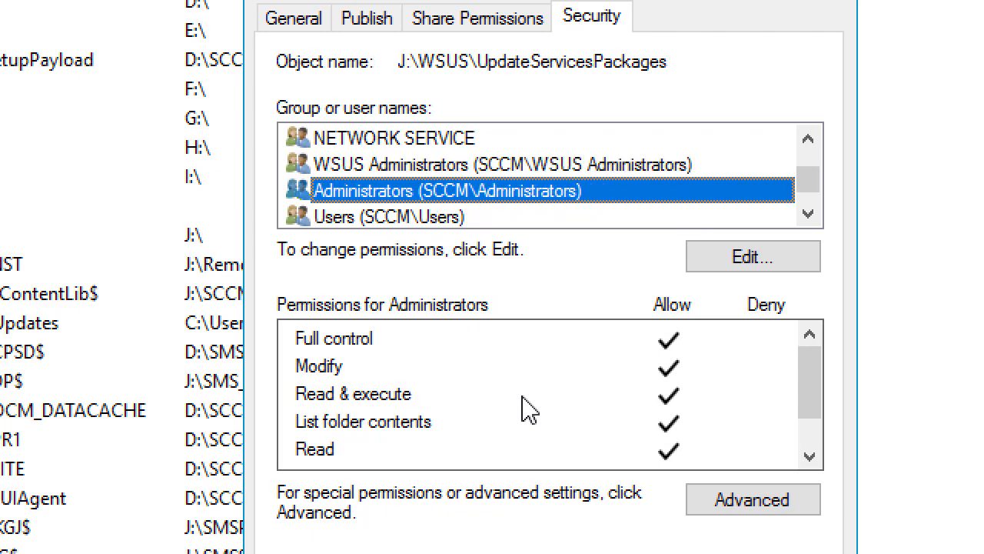
pyautogui.press('Down')
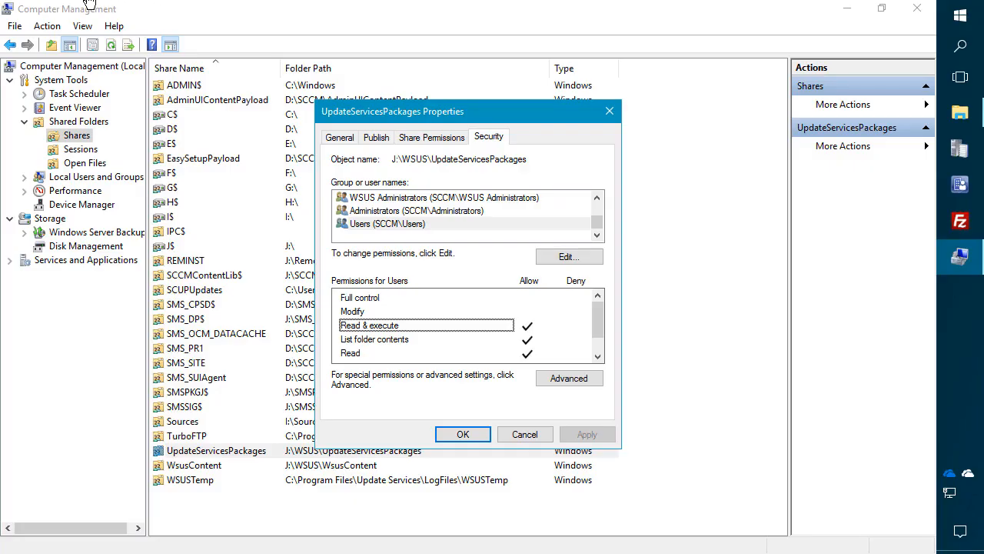
# - Reopen the share's permissions and add NETWORK SERVICE with Full Control allowed
pyautogui.press('Escape')
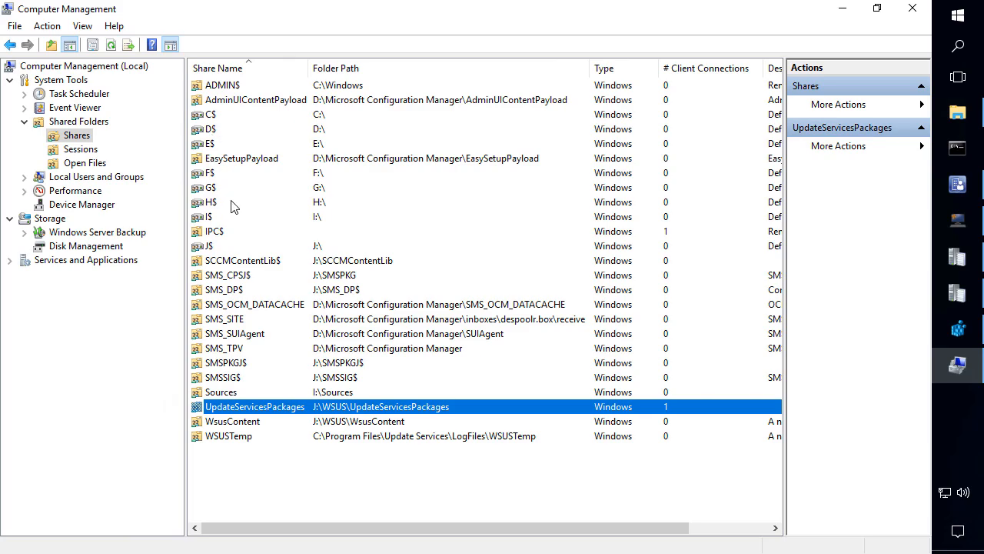
pyautogui.rightClick(259, 406)
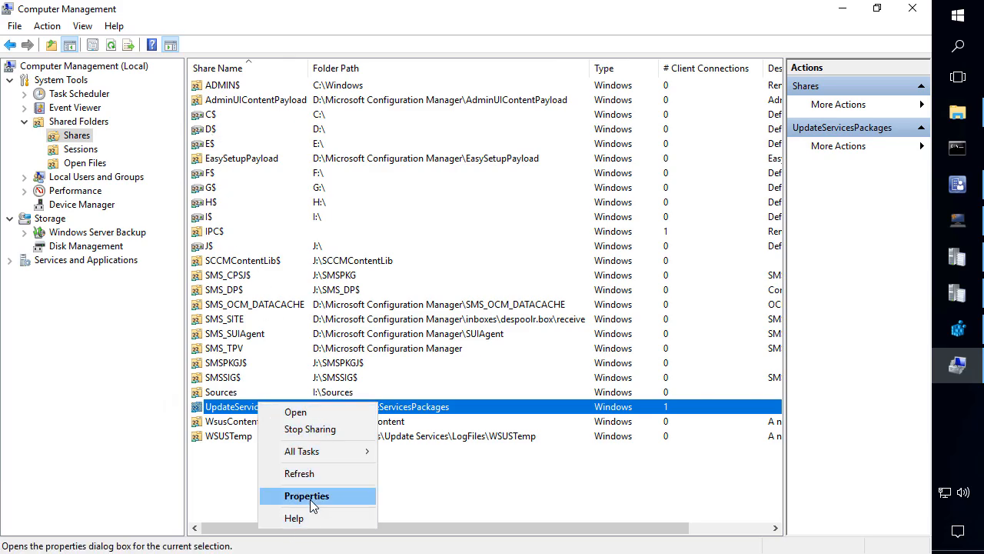
pyautogui.click(310, 496)
pyautogui.click(429, 137)
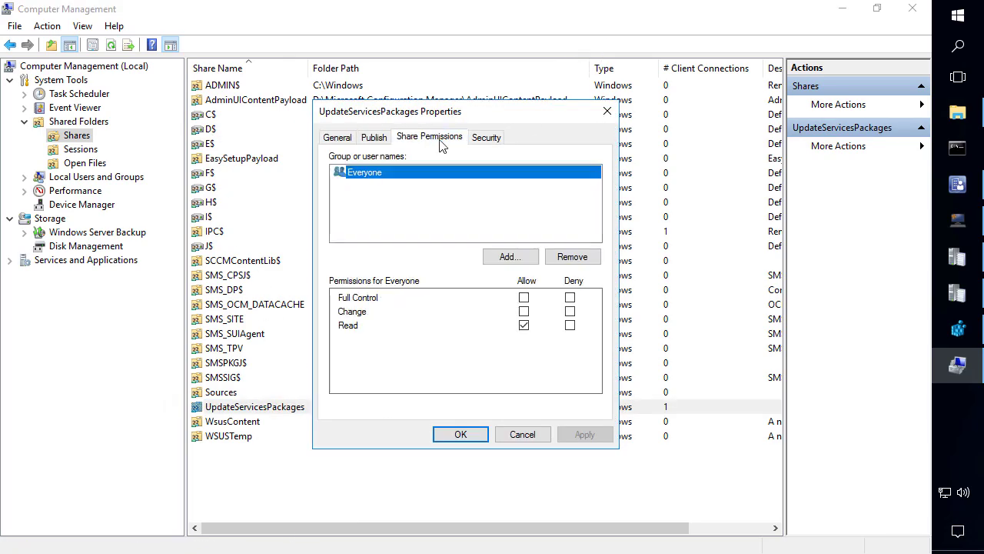
pyautogui.click(509, 256)
pyautogui.write('network')
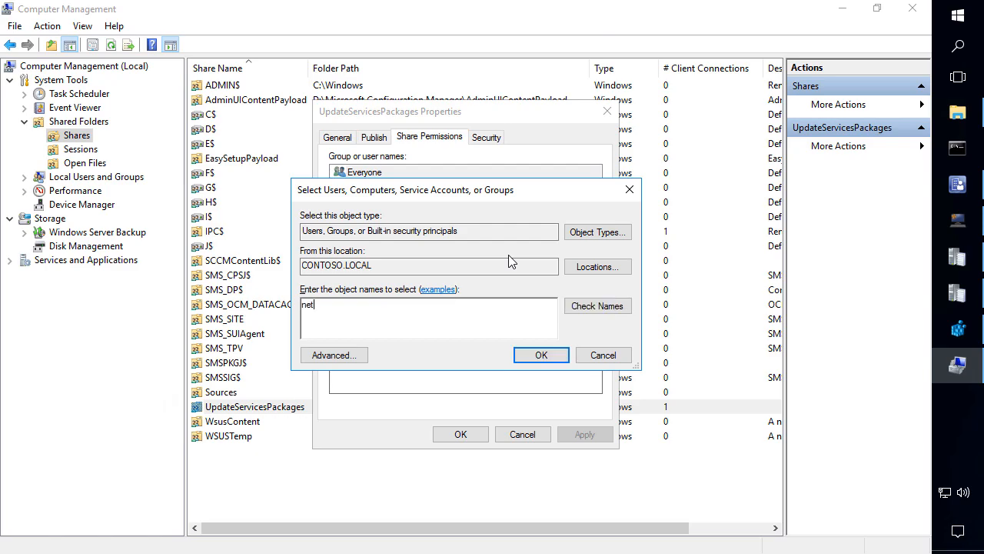
pyautogui.press('Return')
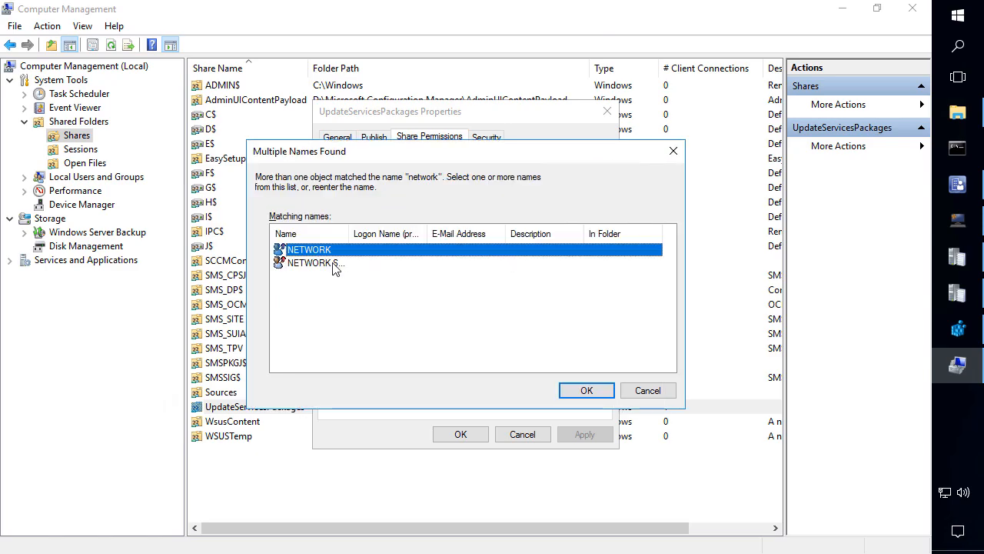
pyautogui.doubleClick(336, 263)
pyautogui.click(524, 298)
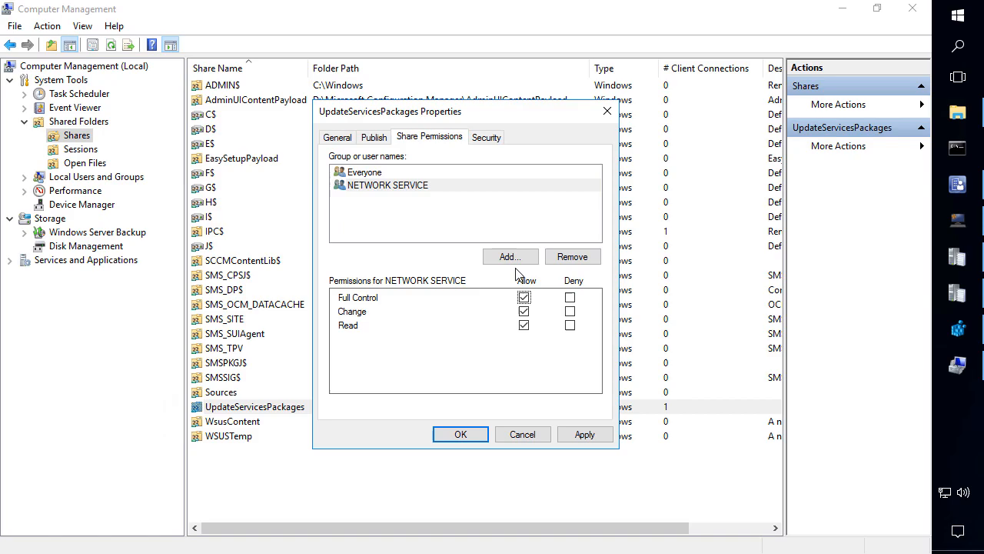
# - Add the WSUS Administrators group from location SCUP to the share with Full Control
pyautogui.click(509, 256)
pyautogui.write('wsys')
pyautogui.press('Return')
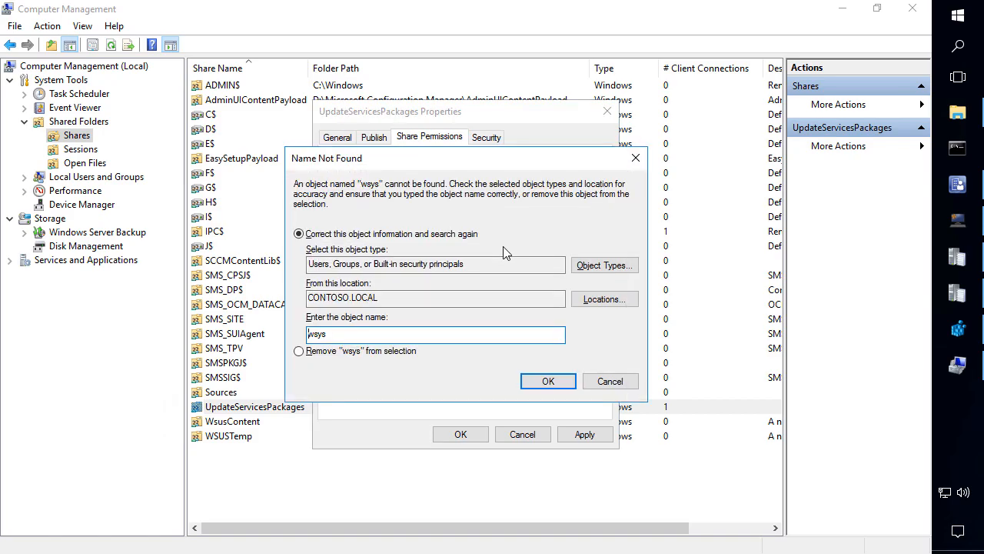
pyautogui.doubleClick(319, 333)
pyautogui.write('wsus')
pyautogui.press('Return')
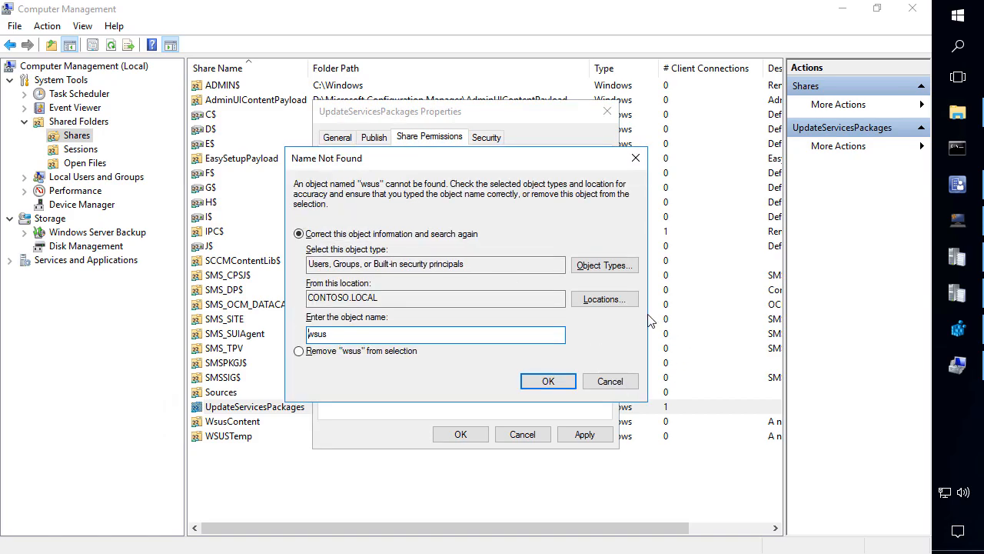
pyautogui.click(604, 299)
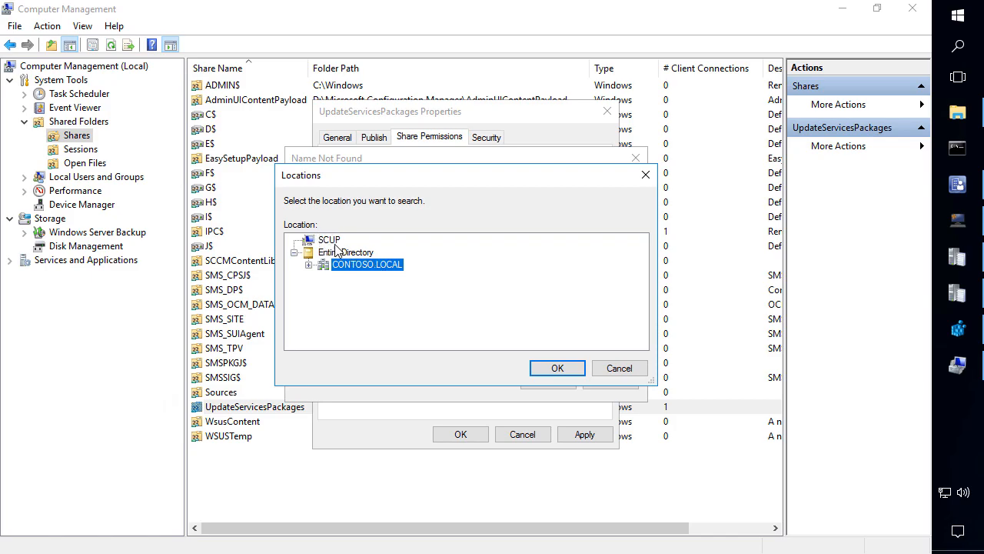
pyautogui.click(331, 240)
pyautogui.click(558, 368)
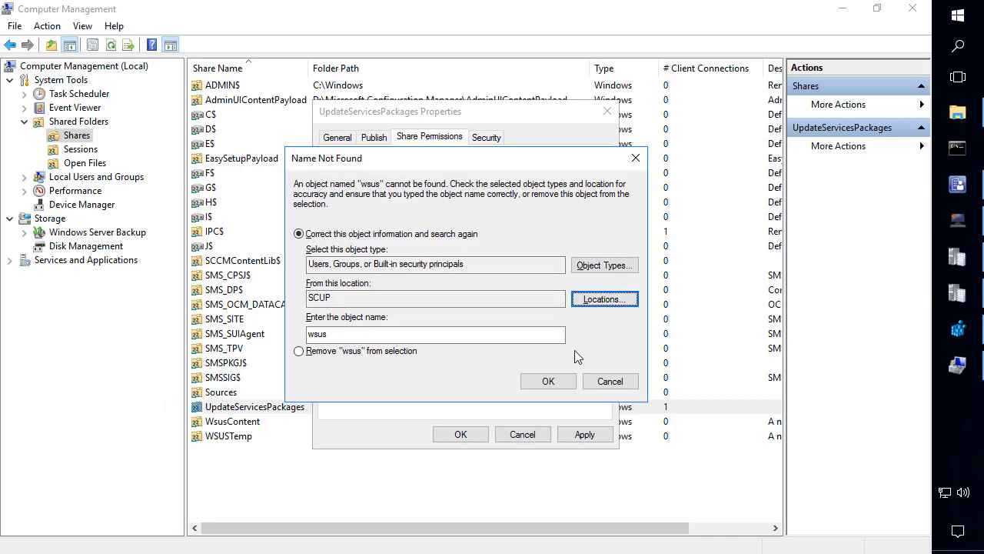
pyautogui.click(548, 382)
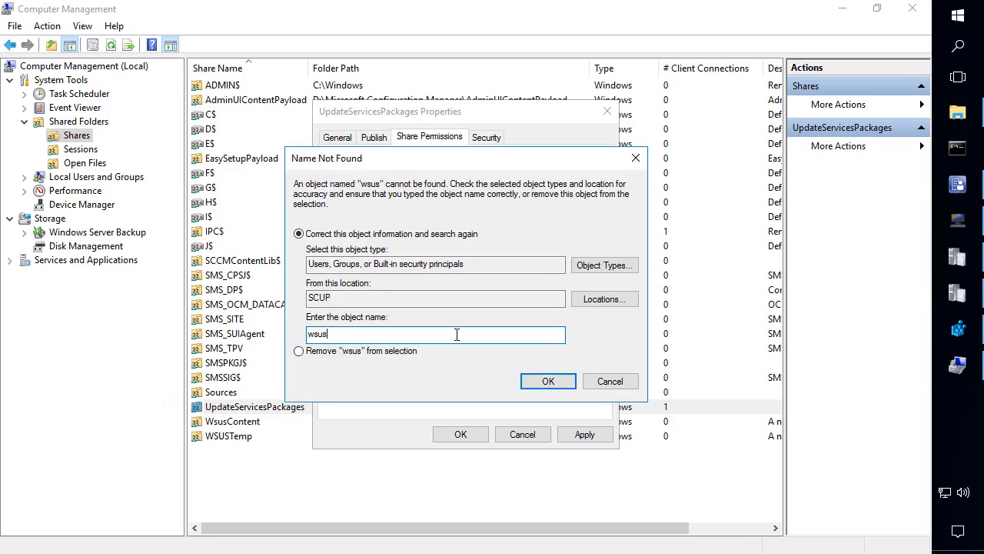
pyautogui.write('administrators')
pyautogui.press('Return')
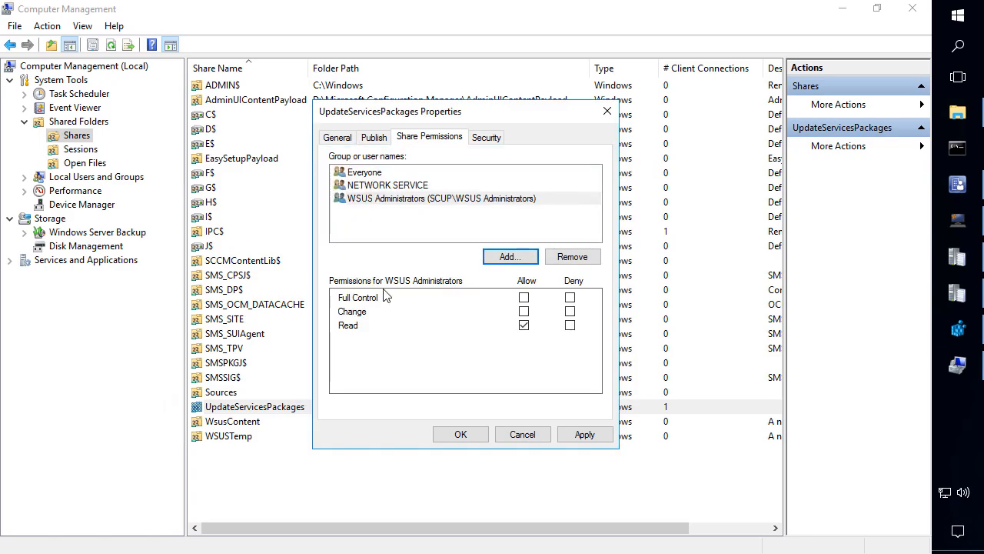
pyautogui.click(524, 298)
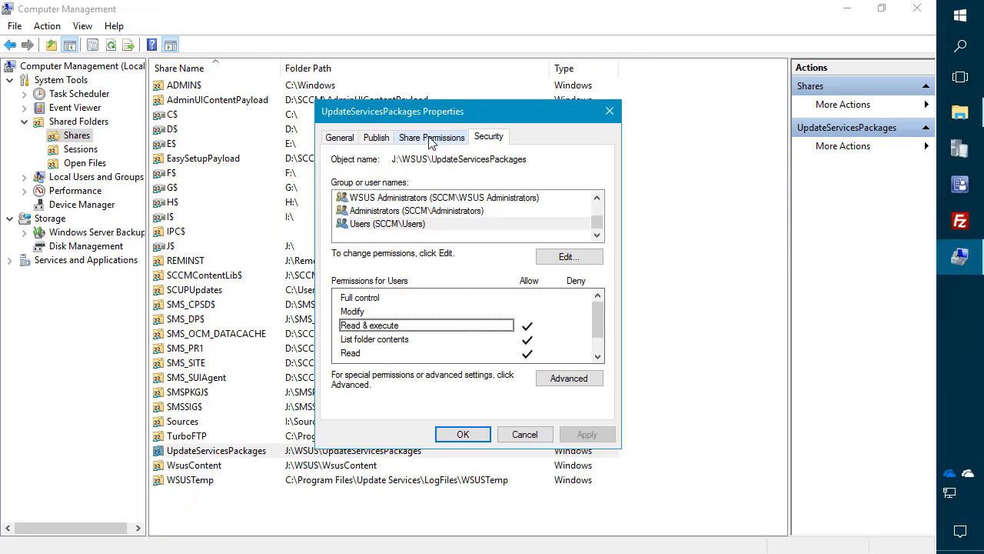
# - Review the share permissions now held by WSUS Administrators, NETWORK SERVICE and Administrators
pyautogui.click(431, 137)
pyautogui.click(408, 199)
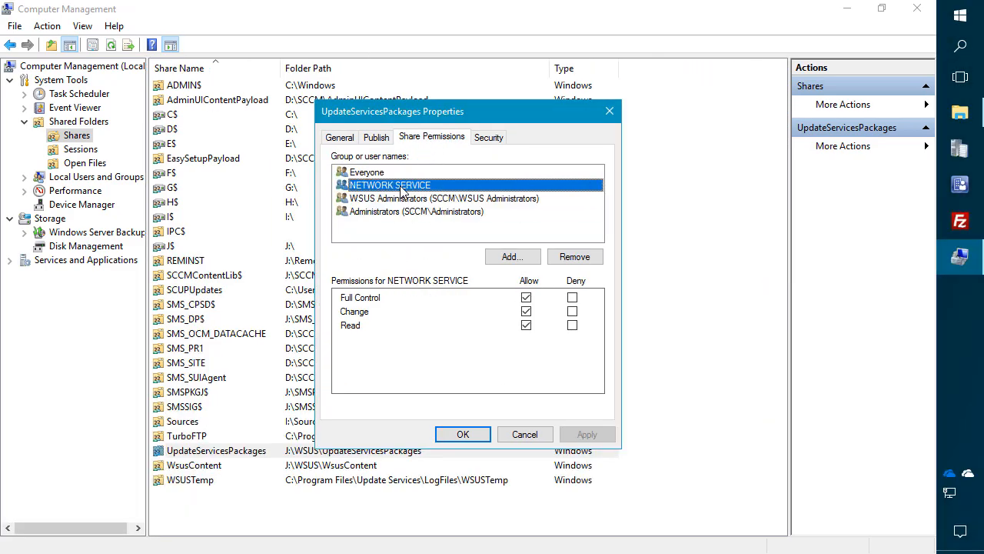
pyautogui.click(405, 198)
pyautogui.click(407, 212)
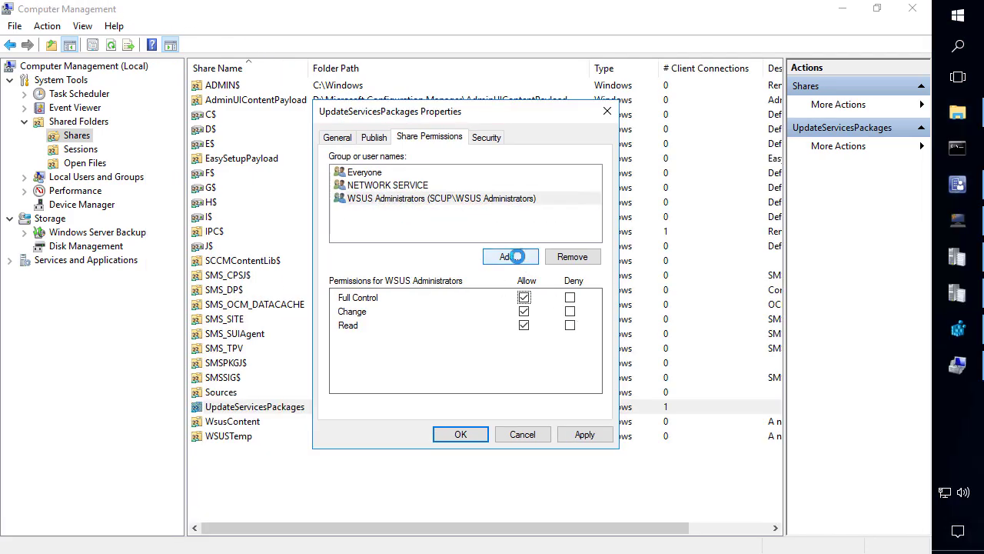
# - Add the Administrators group with Full Control and apply the share permission changes
pyautogui.click(513, 257)
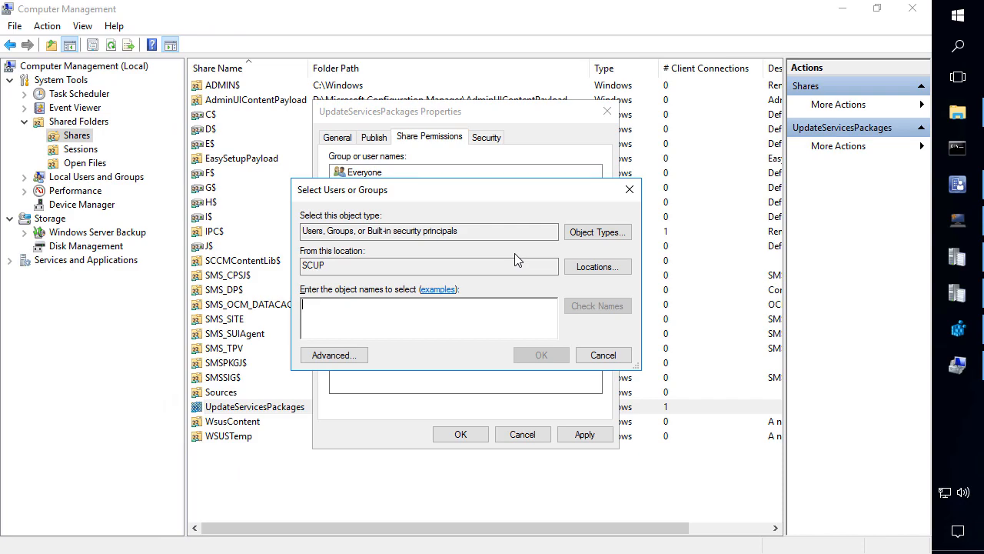
pyautogui.write('admini')
pyautogui.press('Return')
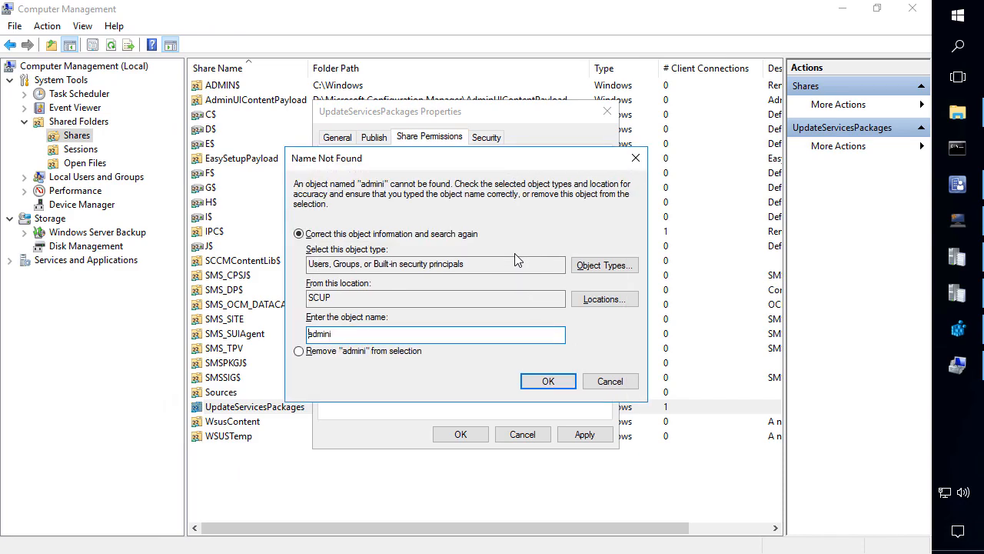
pyautogui.rightClick(352, 338)
pyautogui.press('Escape')
pyautogui.press('Escape')
pyautogui.press('Escape')
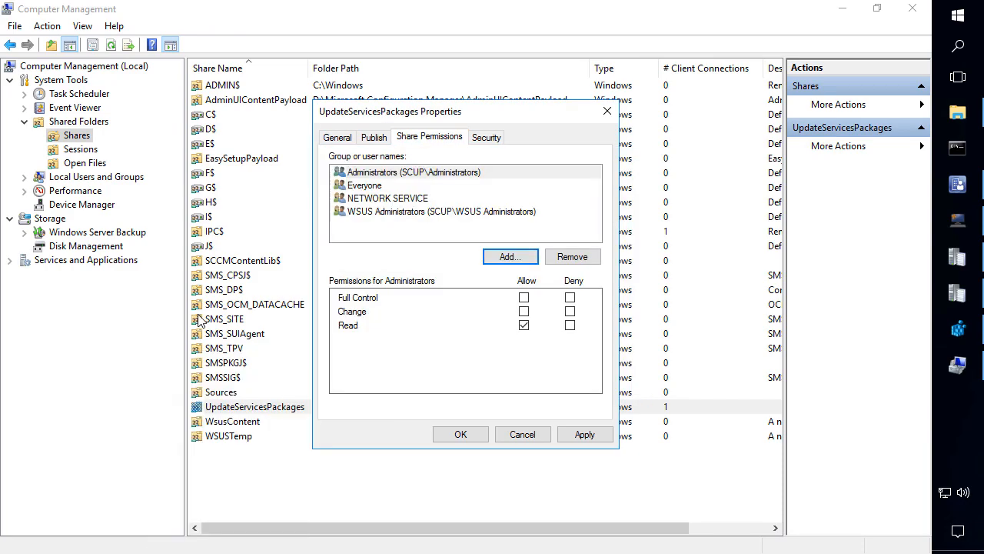
pyautogui.click(524, 298)
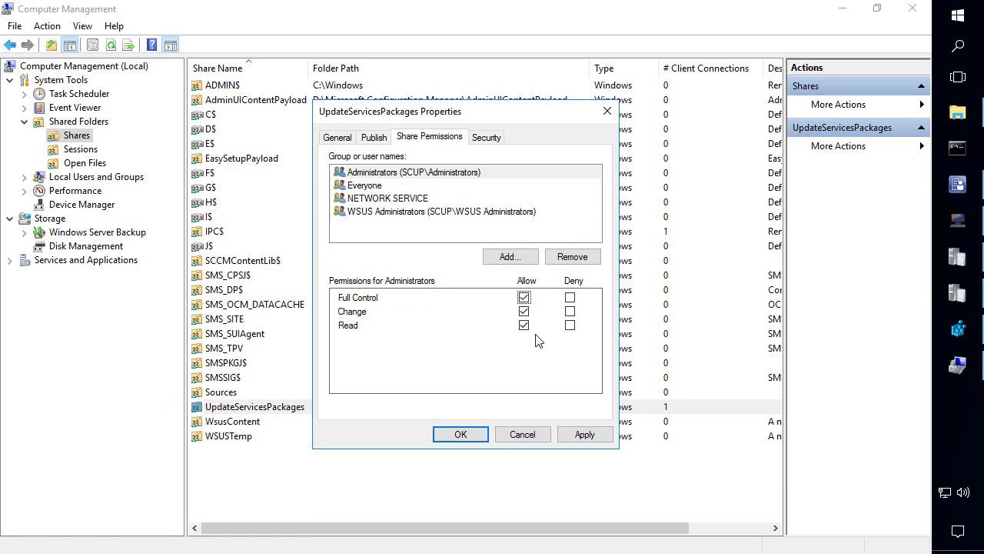
pyautogui.click(584, 435)
# - Review the NTFS permissions of SYSTEM, NETWORK SERVICE, WSUS Administrators, Administrators and Users on the Security tab
pyautogui.click(486, 137)
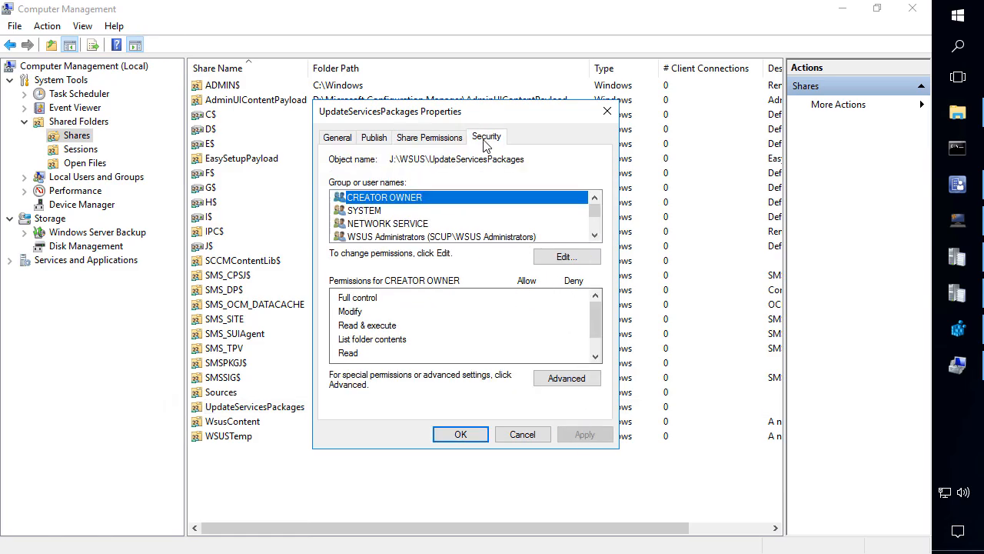
pyautogui.click(371, 210)
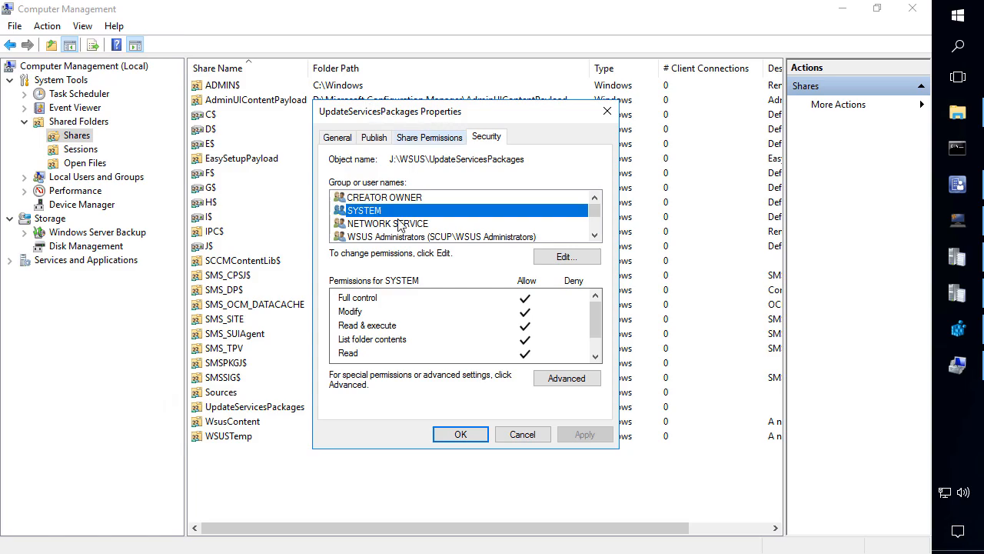
pyautogui.click(388, 224)
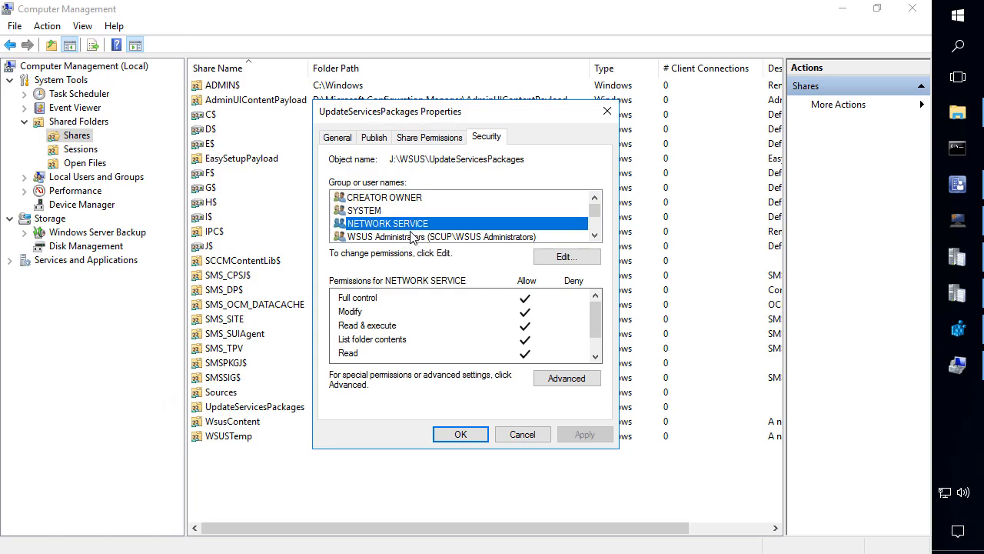
pyautogui.scroll(-3, 416, 230)
pyautogui.scroll(3, 405, 208)
pyautogui.click(405, 224)
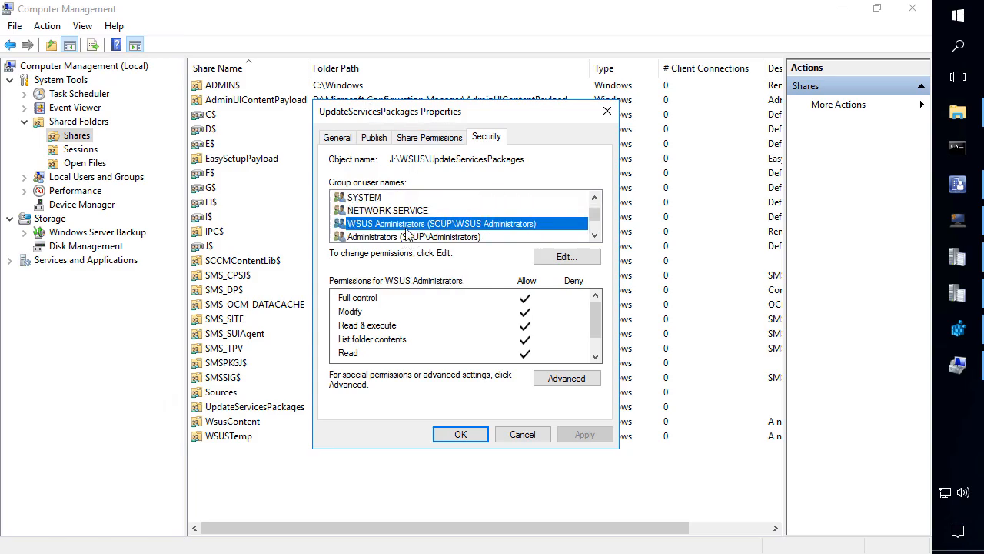
pyautogui.scroll(-3, 408, 226)
pyautogui.click(414, 211)
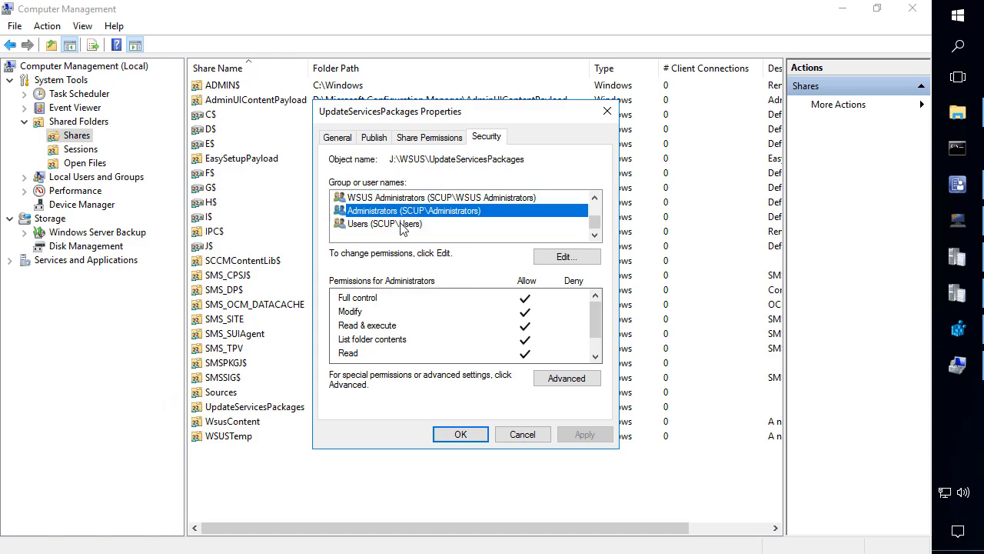
pyautogui.click(401, 225)
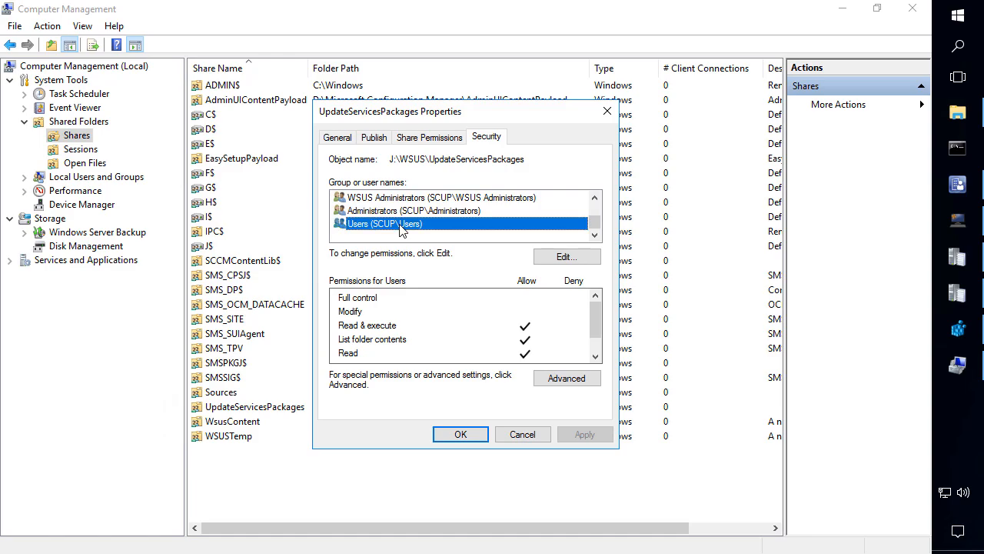
# - Run Sync Now from Patch My PC's Sync Schedule, then return to the trace log viewer
pyautogui.click(958, 219)
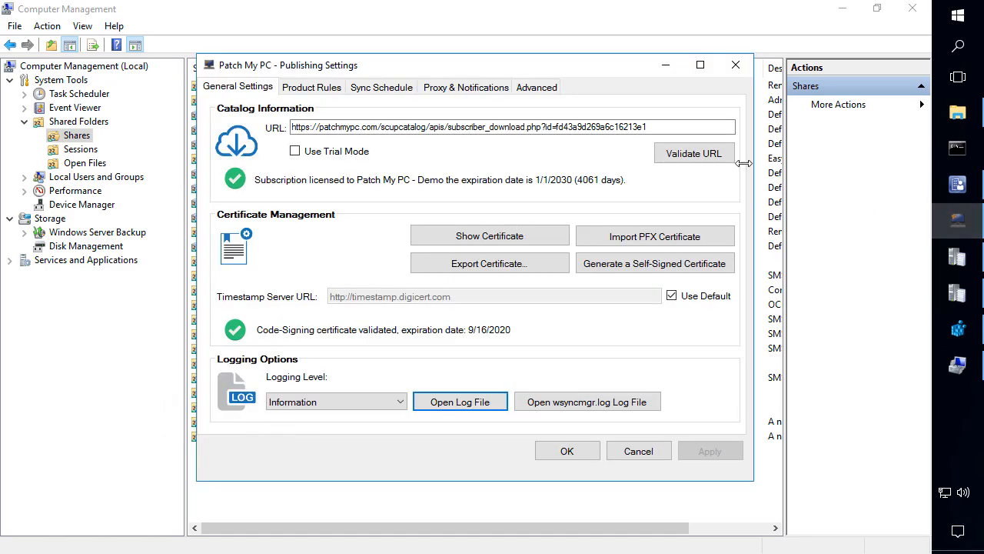
pyautogui.click(381, 87)
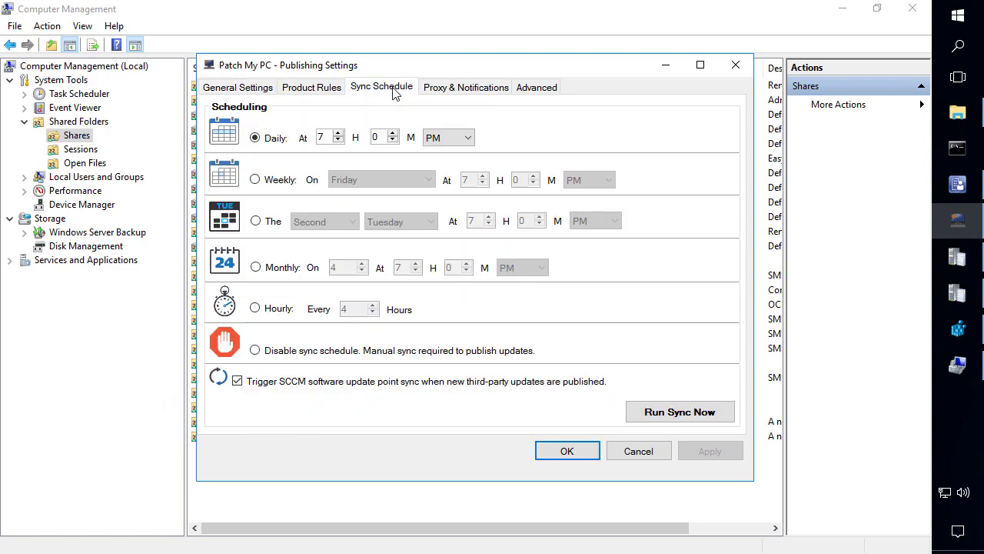
pyautogui.click(680, 411)
pyautogui.click(590, 341)
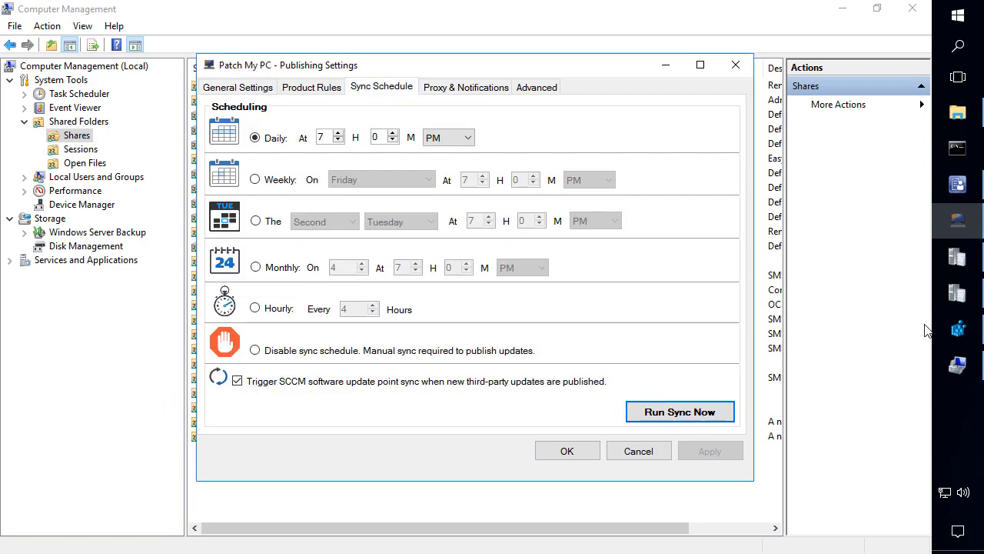
pyautogui.click(958, 257)
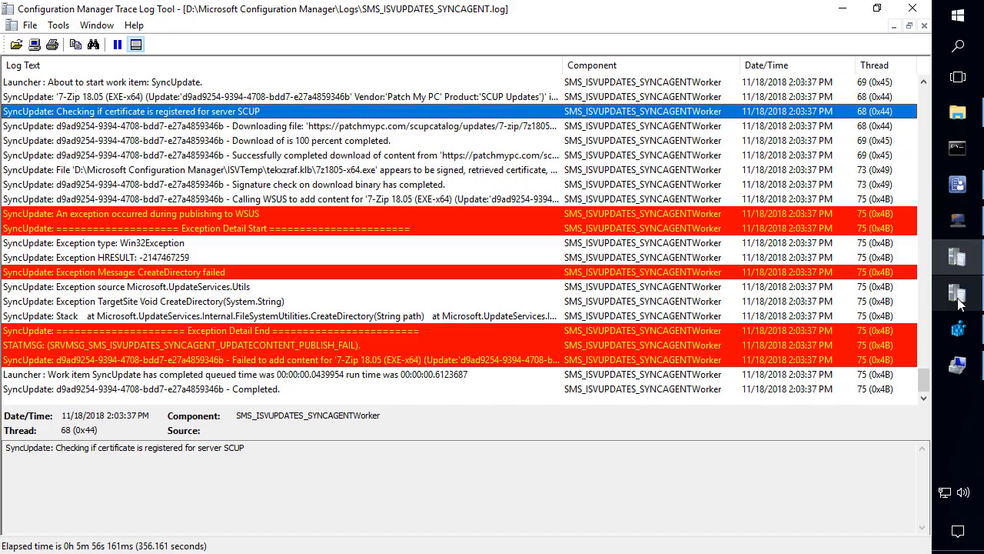
# - View the PatchMyPC.log report line confirming 2 updates were published successfully
pyautogui.click(958, 294)
pyautogui.click(458, 302)
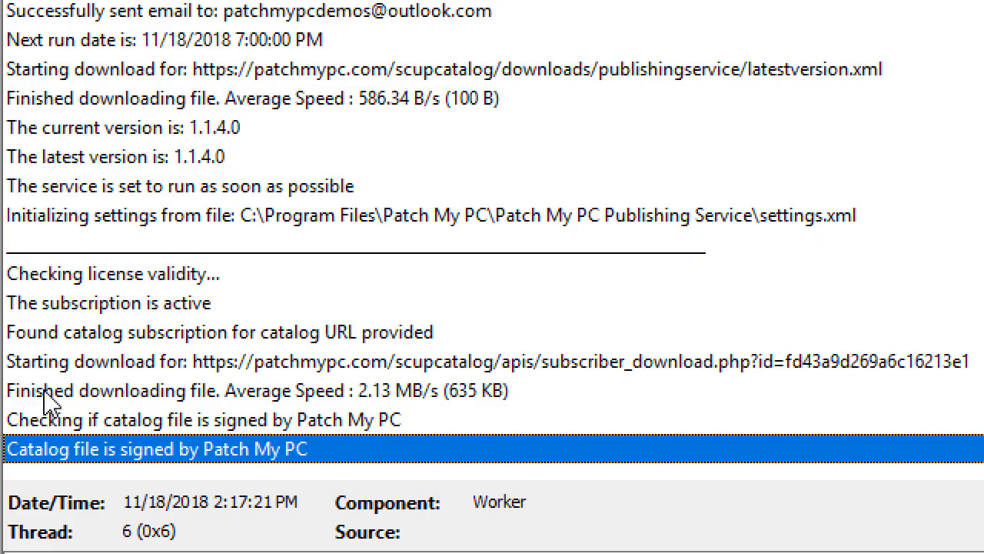